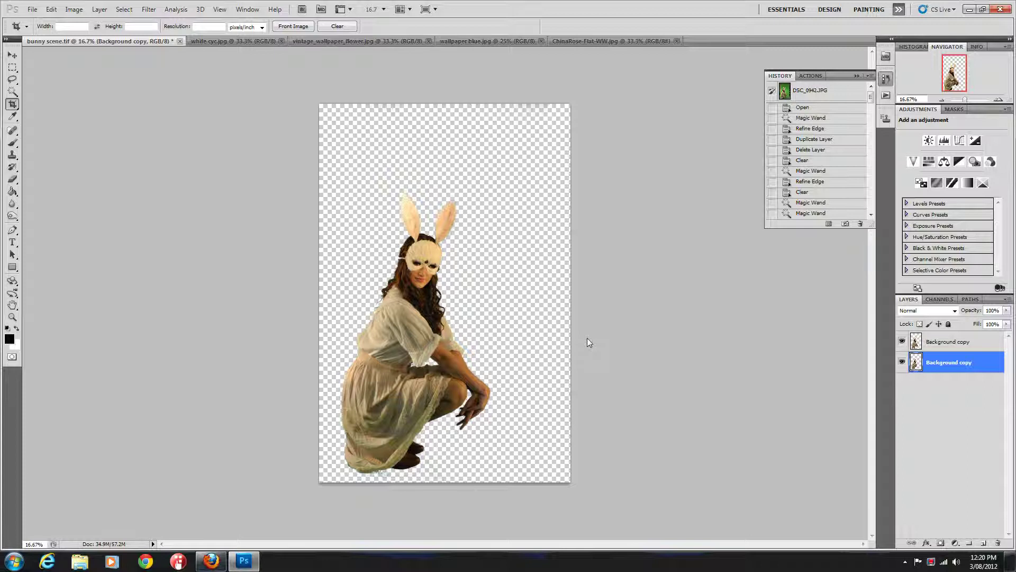
- Merge all visible layers of bunny scene.tif into one and activate the Move tool with its transform controls
{"action": "left_click", "coordinate": [1007, 300]}
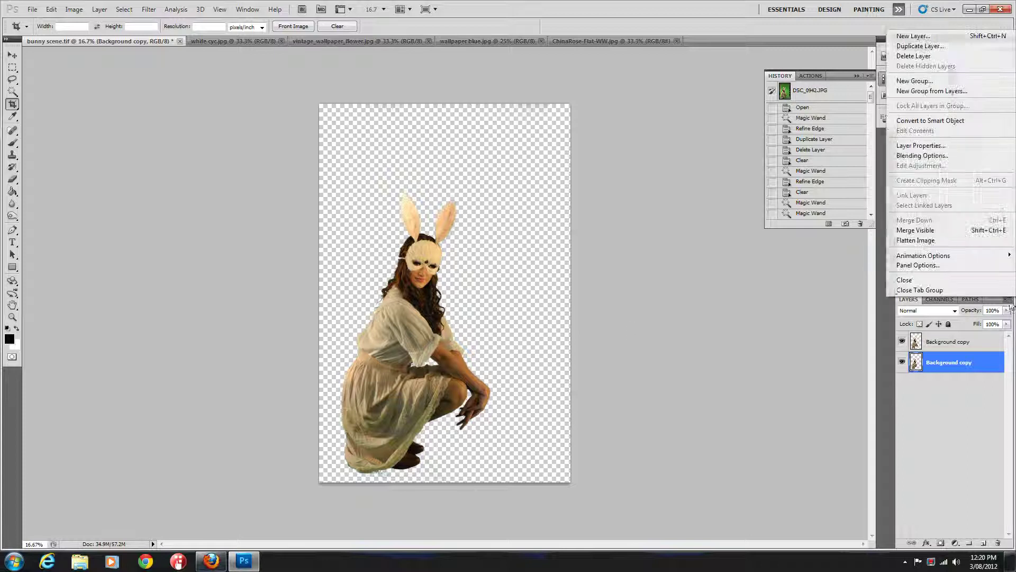
{"action": "left_click", "coordinate": [930, 231]}
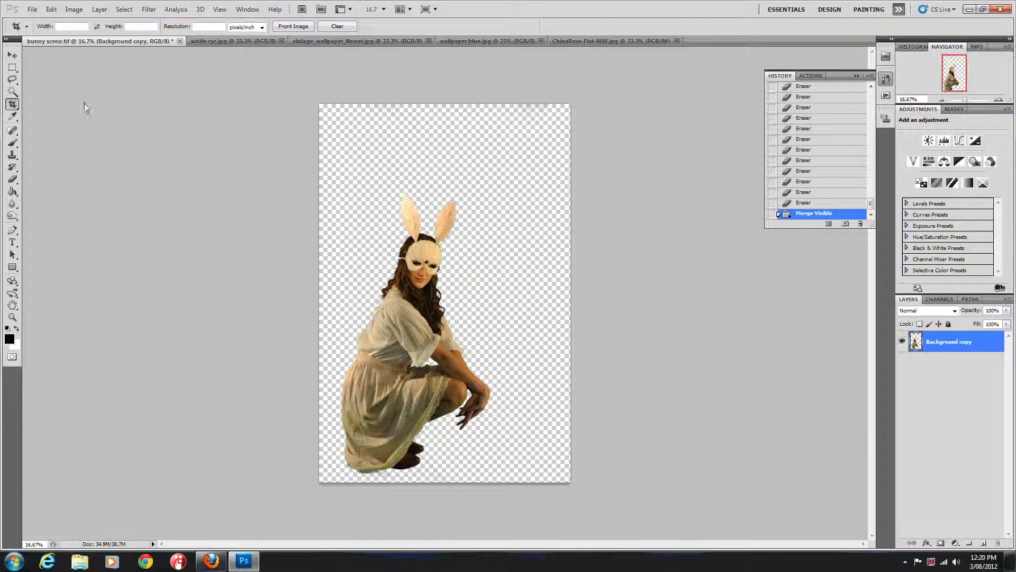
{"action": "left_click", "coordinate": [12, 55]}
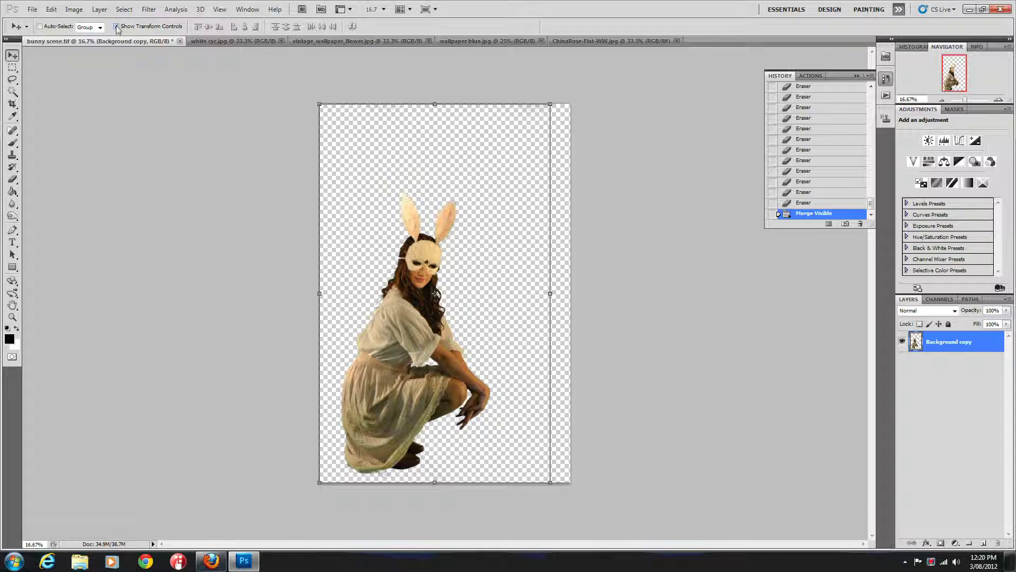
- Look through the open background images white cyc, vintage_wallpaper_flower, wallpaper blue and ChinaRose-Flat-WW, and return to bunny scene.tif
{"action": "left_click", "coordinate": [229, 42]}
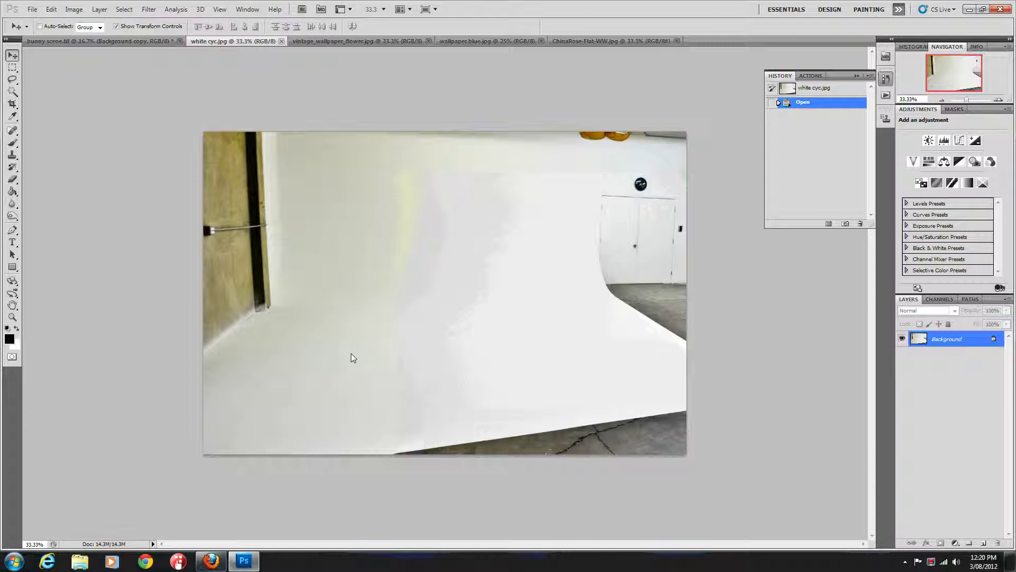
{"action": "left_click", "coordinate": [345, 40]}
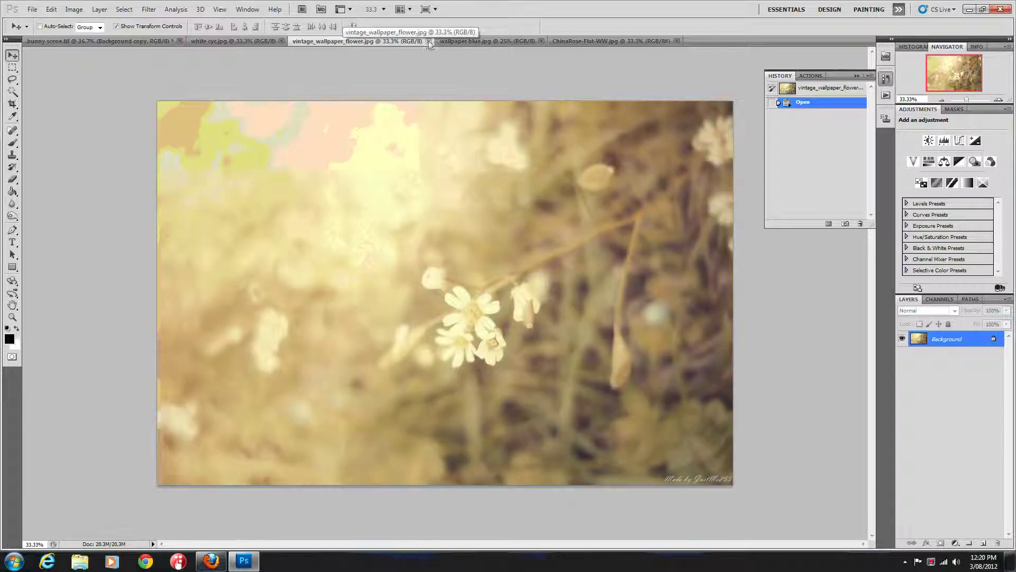
{"action": "left_click", "coordinate": [492, 41]}
{"action": "left_click", "coordinate": [352, 41]}
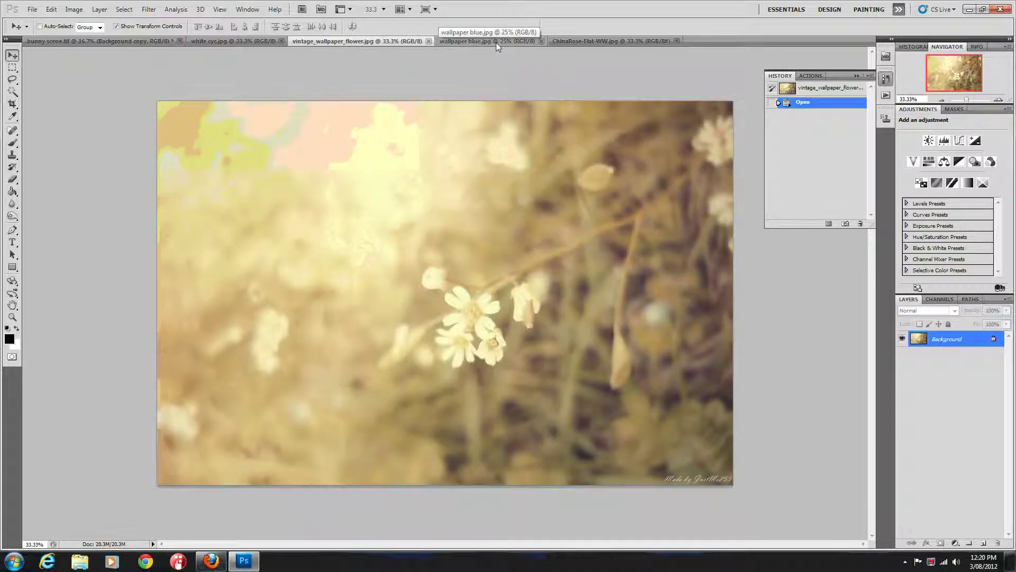
{"action": "left_click", "coordinate": [496, 42]}
{"action": "left_click", "coordinate": [352, 42]}
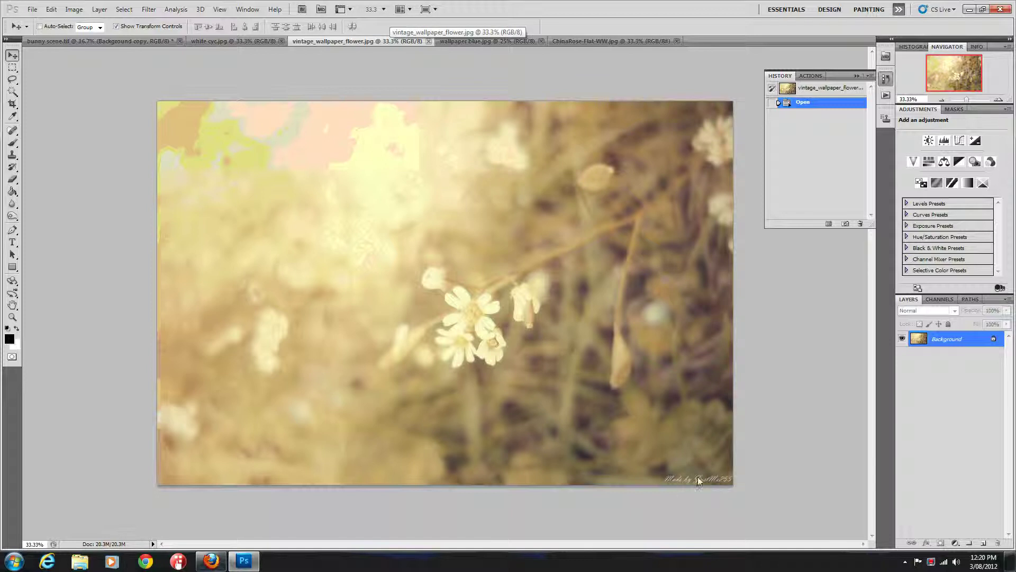
{"action": "left_click", "coordinate": [470, 42]}
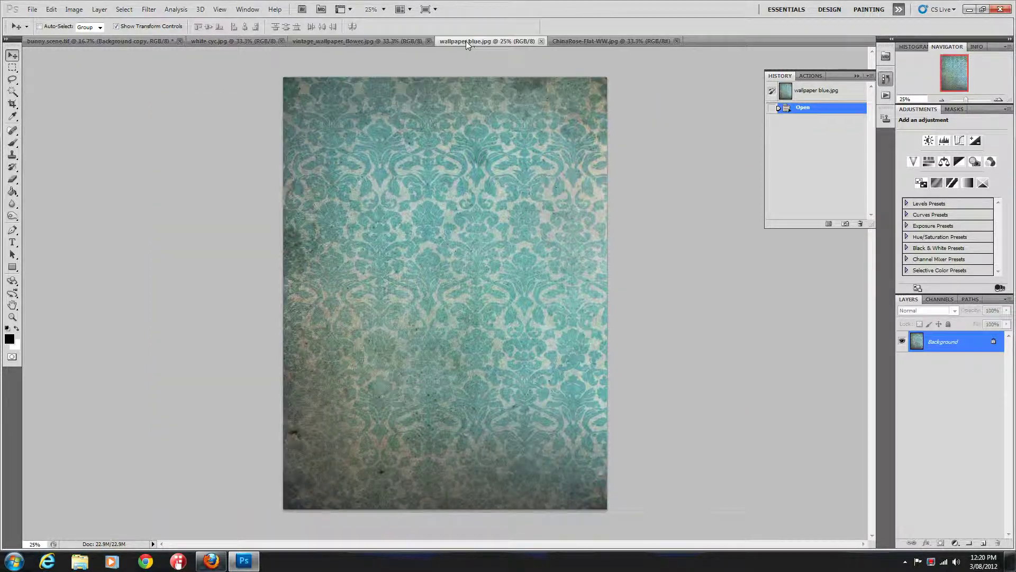
{"action": "left_click", "coordinate": [605, 40]}
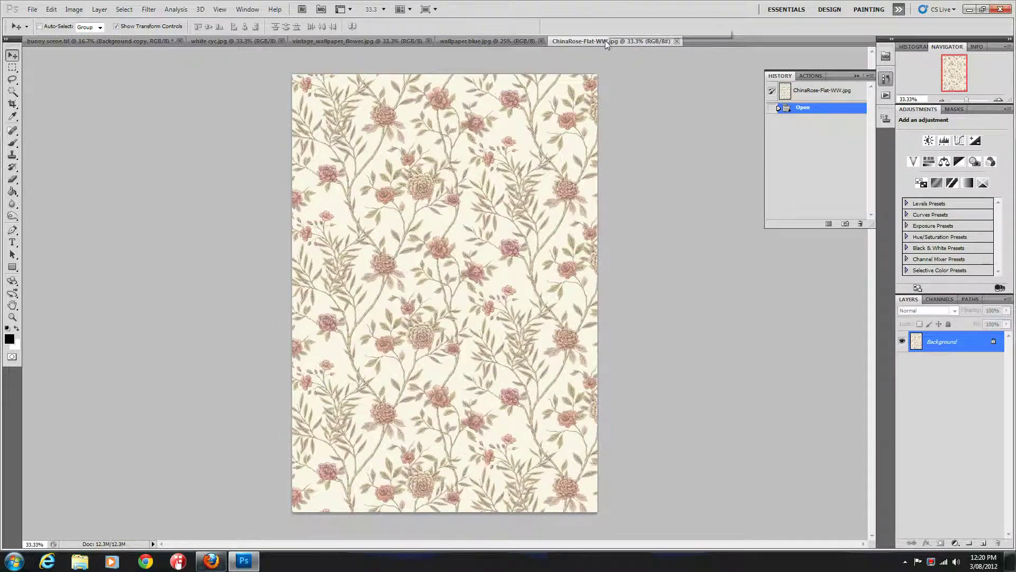
{"action": "left_click", "coordinate": [87, 41]}
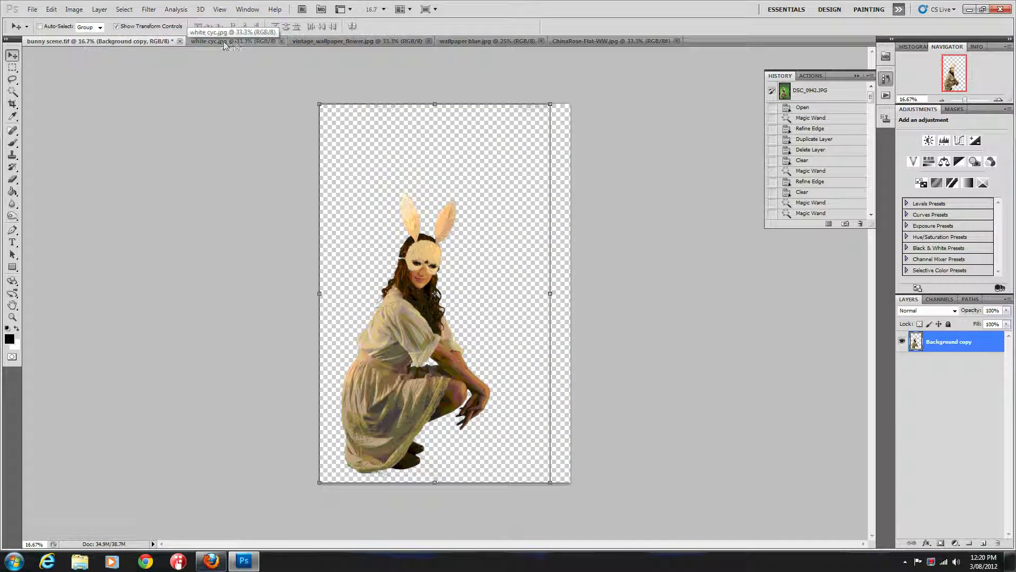
{"action": "left_click", "coordinate": [239, 42]}
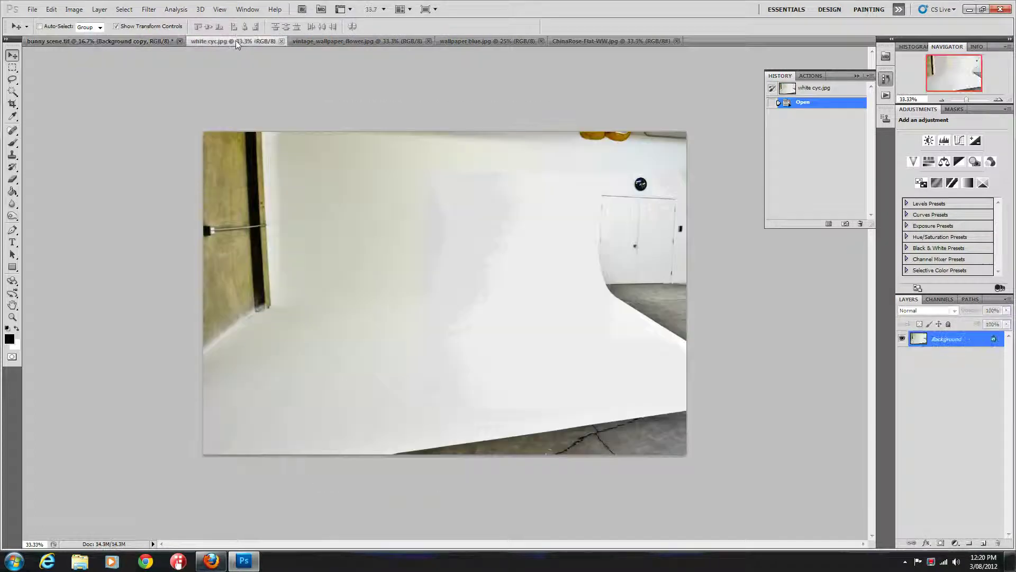
{"action": "mouse_move", "coordinate": [236, 41]}
{"action": "left_mouse_down"}
{"action": "mouse_move", "coordinate": [262, 58]}
{"action": "mouse_move", "coordinate": [217, 45]}
{"action": "left_mouse_up"}
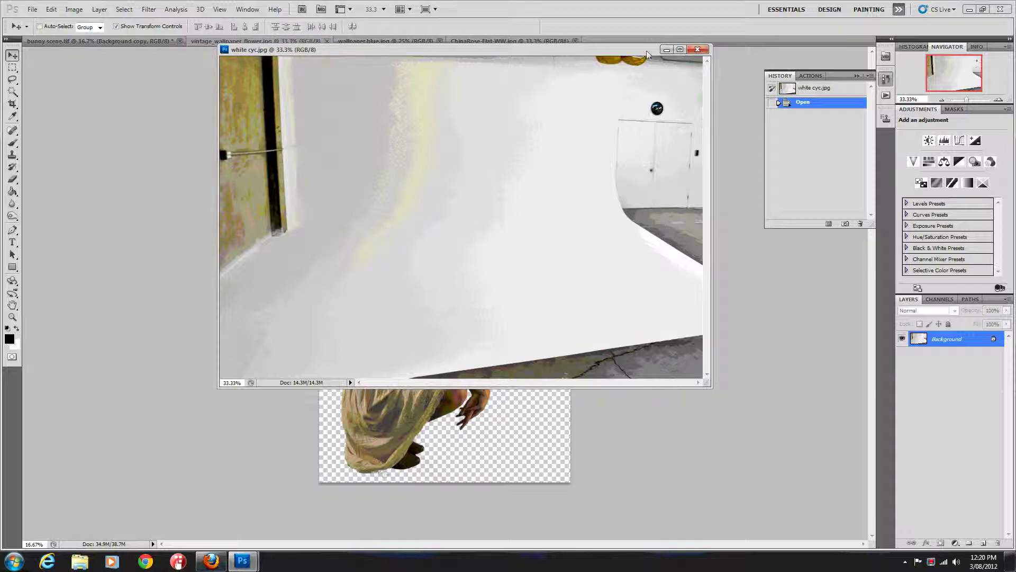
{"action": "left_click_drag", "start_coordinate": [300, 50], "coordinate": [265, 43]}
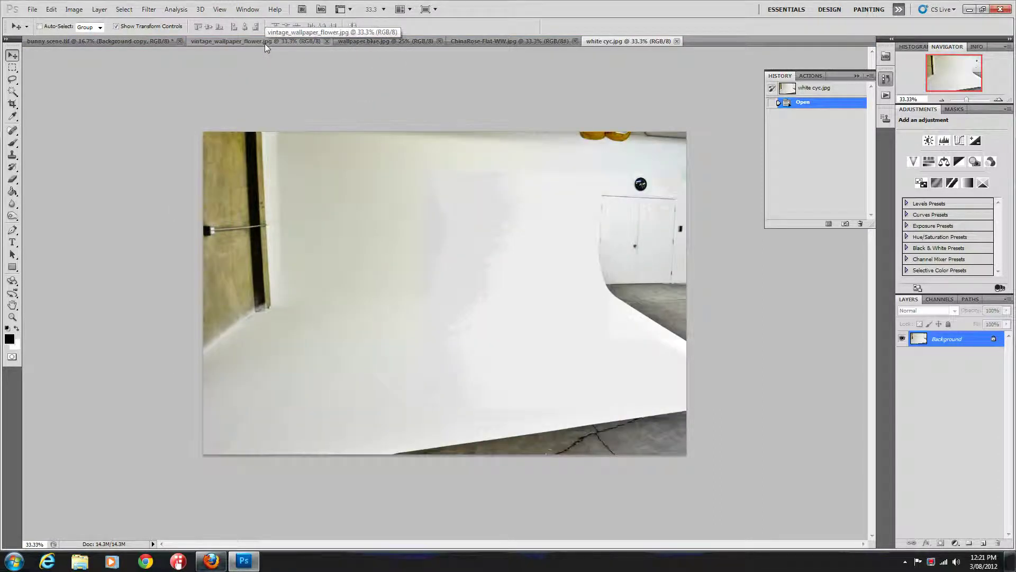
{"action": "left_click", "coordinate": [230, 41]}
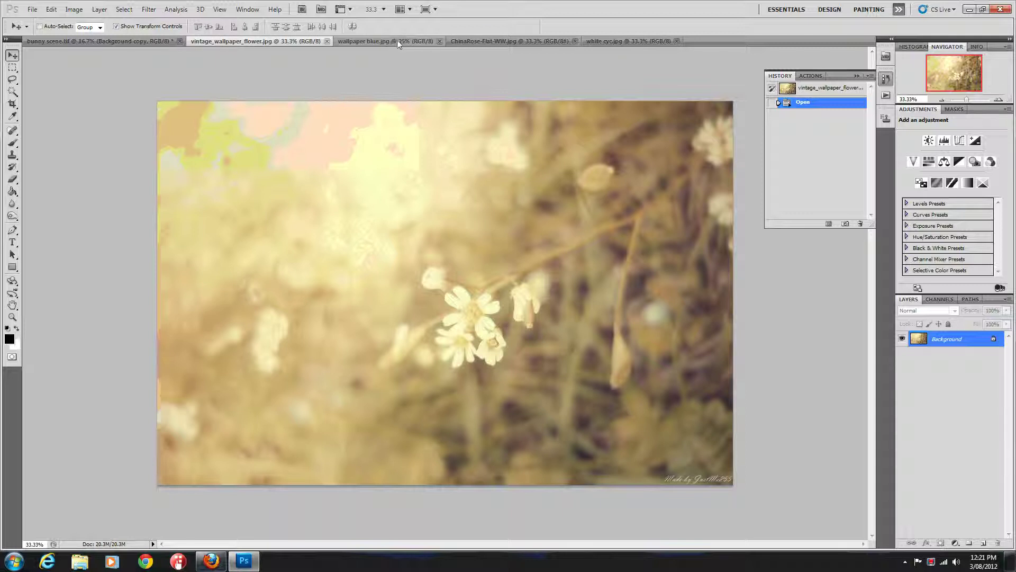
{"action": "left_click", "coordinate": [630, 40]}
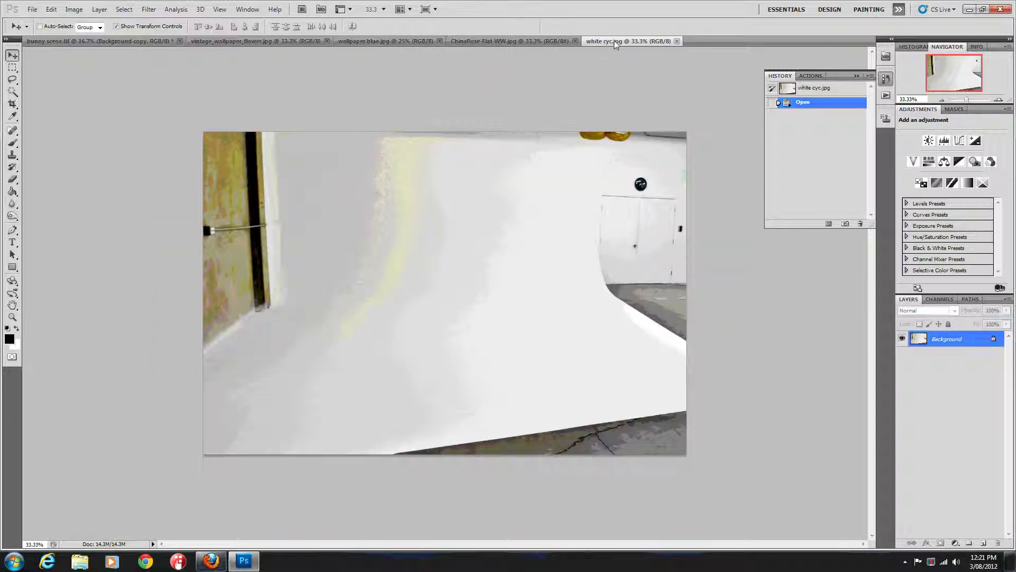
- Copy the white cyc.jpg image from a floating window into bunny scene.tif as a new layer, and dock that window back
{"action": "left_click_drag", "start_coordinate": [614, 41], "coordinate": [703, 211]}
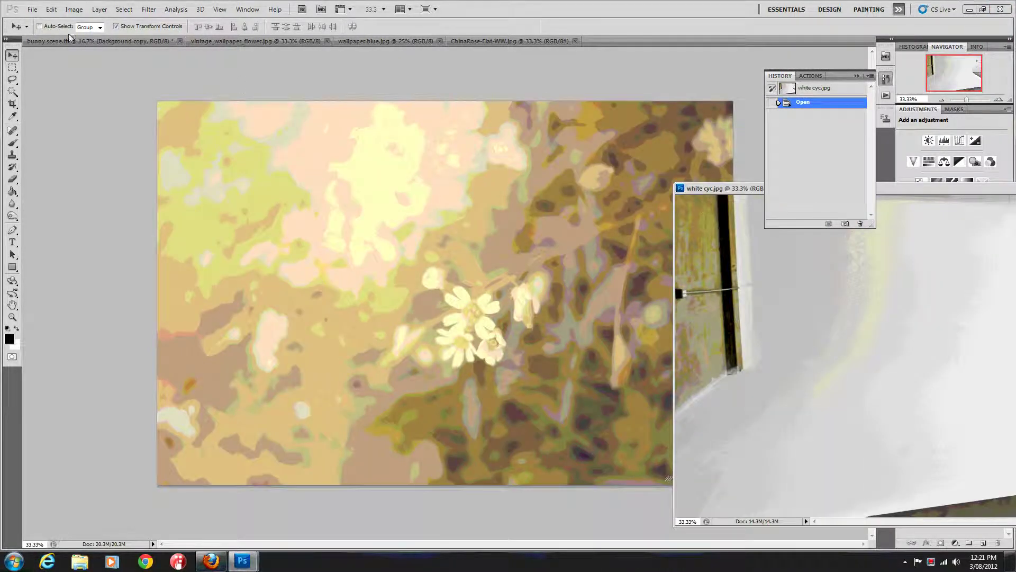
{"action": "left_click", "coordinate": [49, 42]}
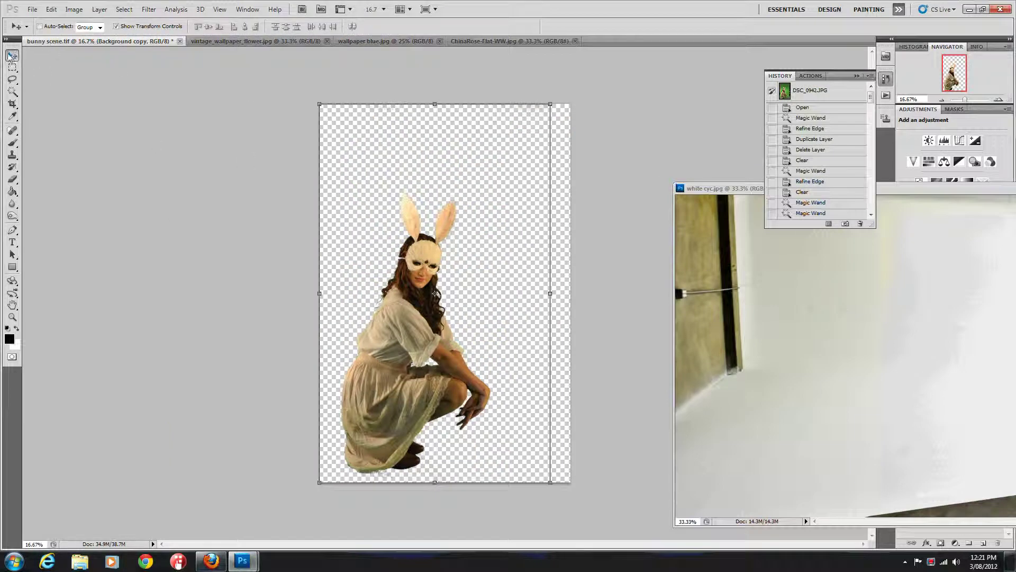
{"action": "left_click", "coordinate": [890, 364]}
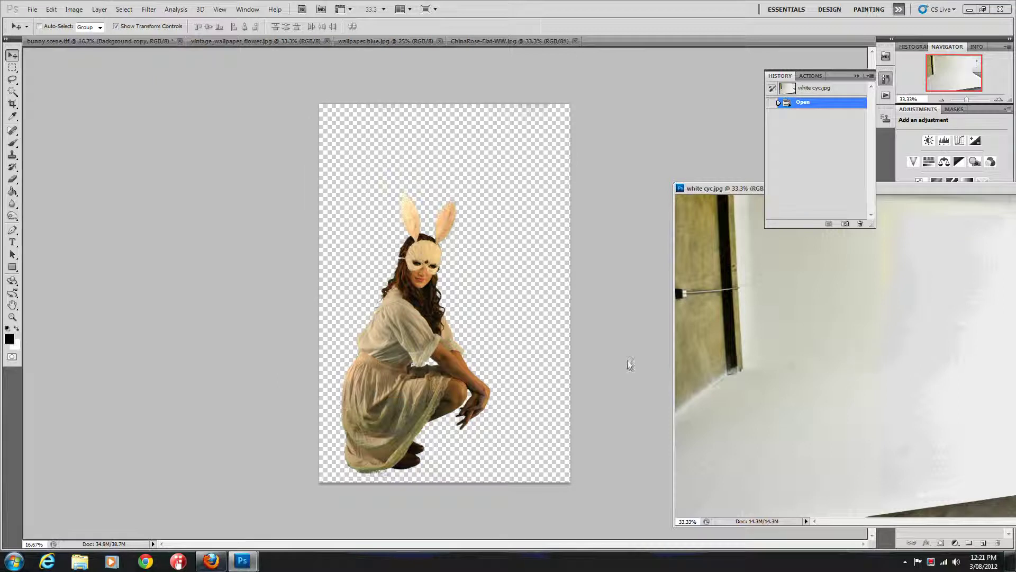
{"action": "left_click_drag", "start_coordinate": [467, 309], "coordinate": [467, 310]}
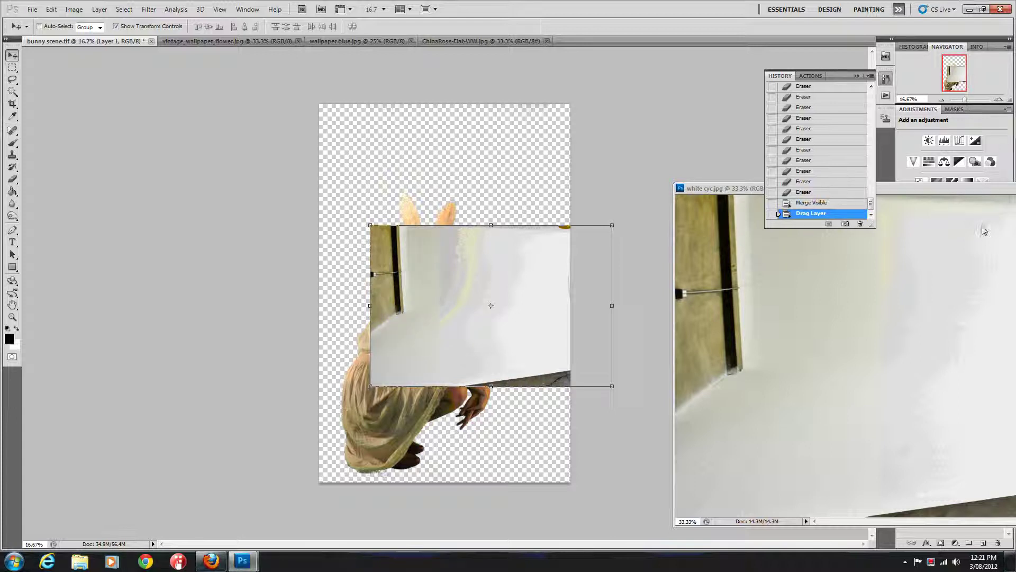
{"action": "left_click_drag", "start_coordinate": [928, 191], "coordinate": [646, 42]}
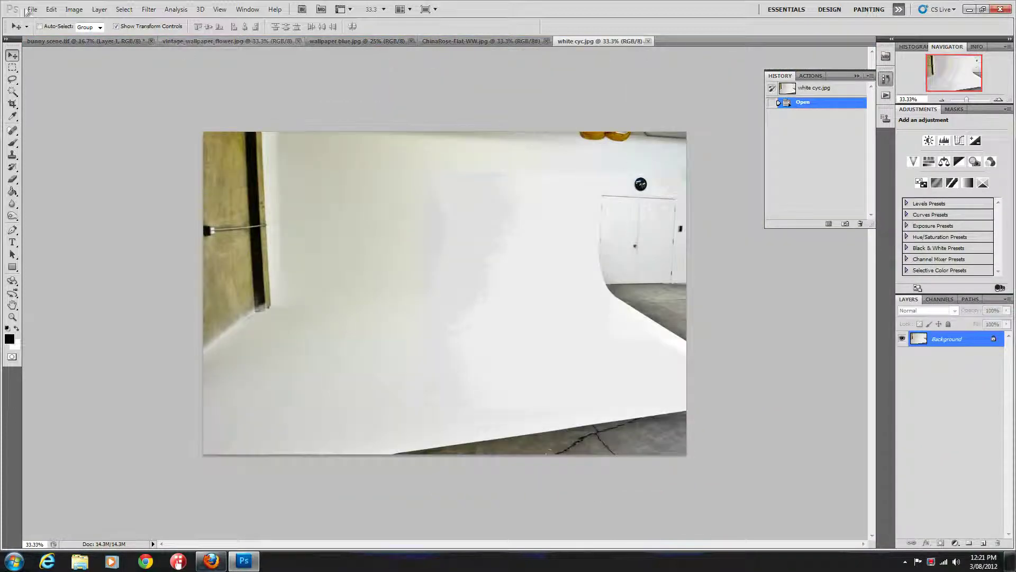
{"action": "left_click", "coordinate": [55, 40]}
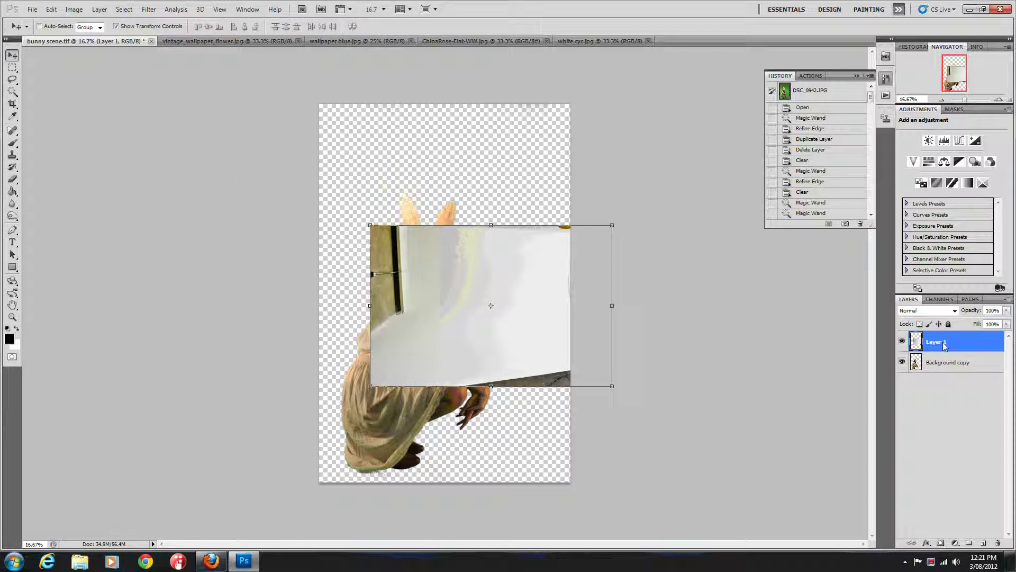
- Move and stretch the white cyc layer to about 169% width and 283% height so its plain backdrop covers the whole canvas
{"action": "left_click_drag", "start_coordinate": [479, 334], "coordinate": [435, 334]}
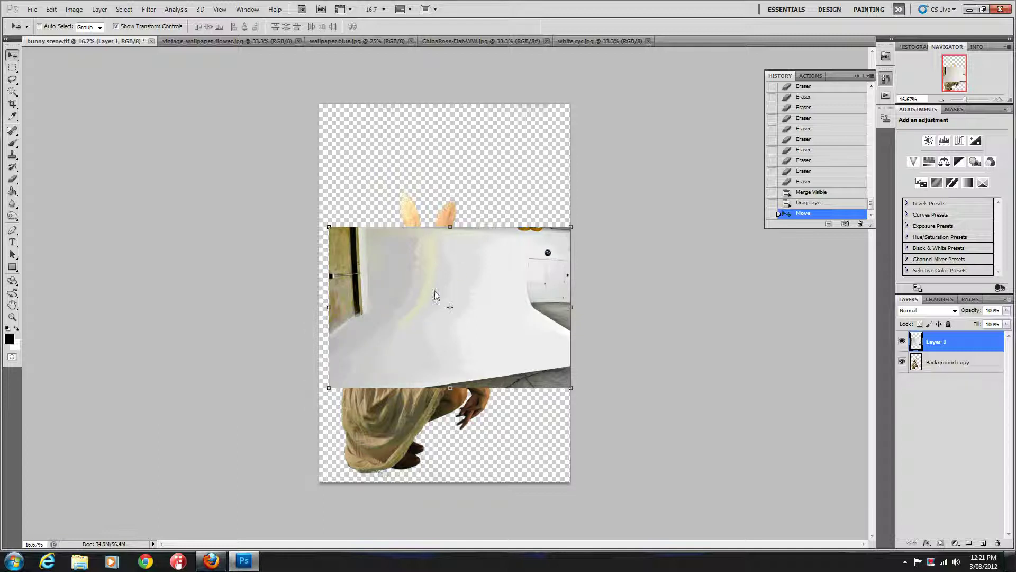
{"action": "left_click_drag", "start_coordinate": [329, 226], "coordinate": [271, 94]}
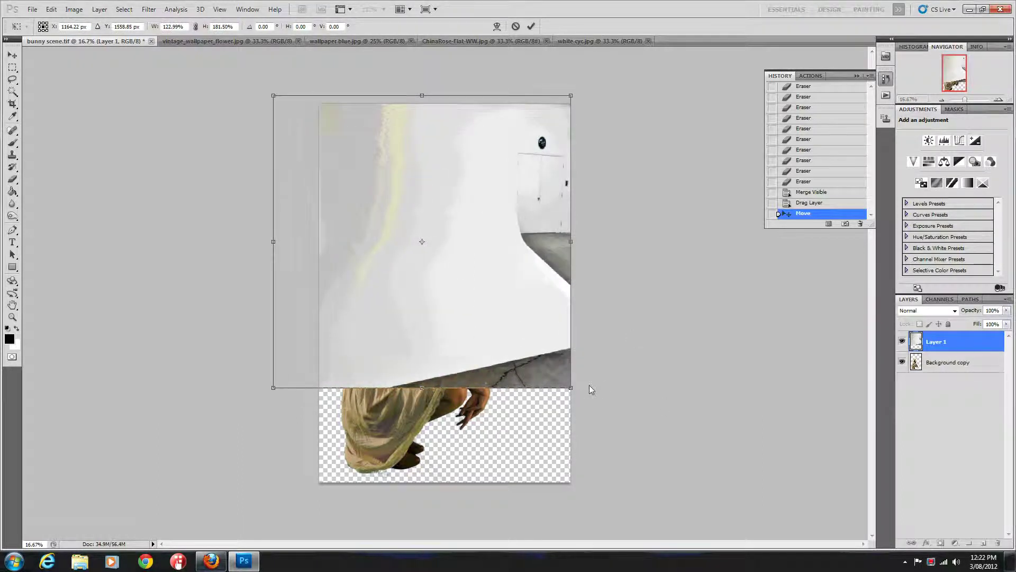
{"action": "left_click_drag", "start_coordinate": [570, 389], "coordinate": [651, 532]}
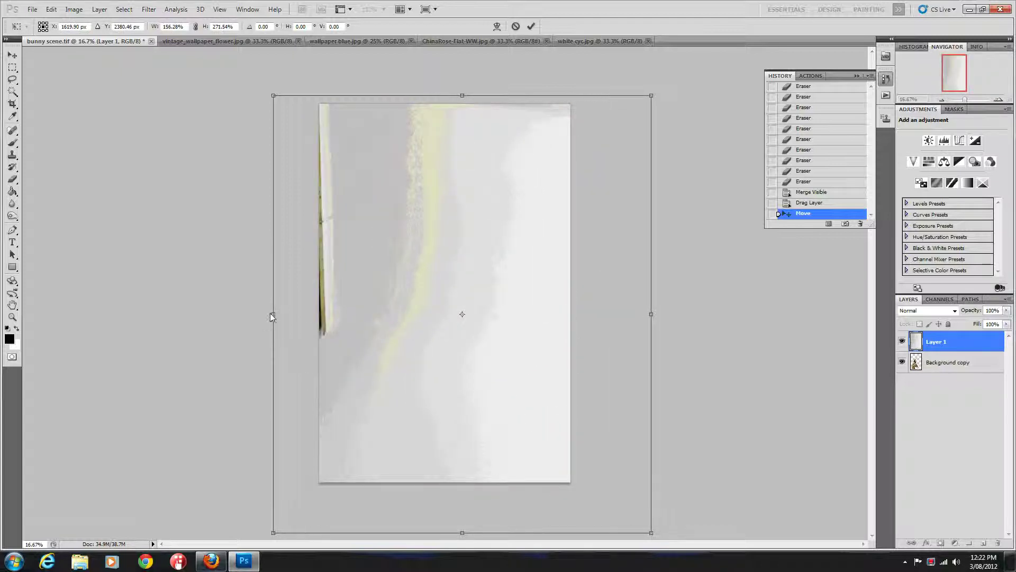
{"action": "left_click_drag", "start_coordinate": [274, 317], "coordinate": [242, 320]}
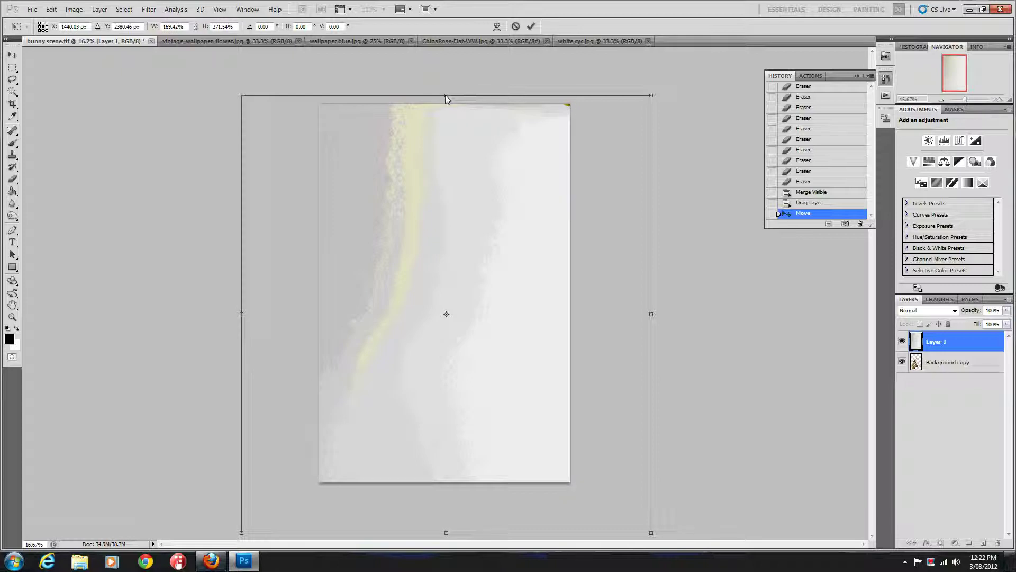
{"action": "left_click_drag", "start_coordinate": [445, 96], "coordinate": [450, 76]}
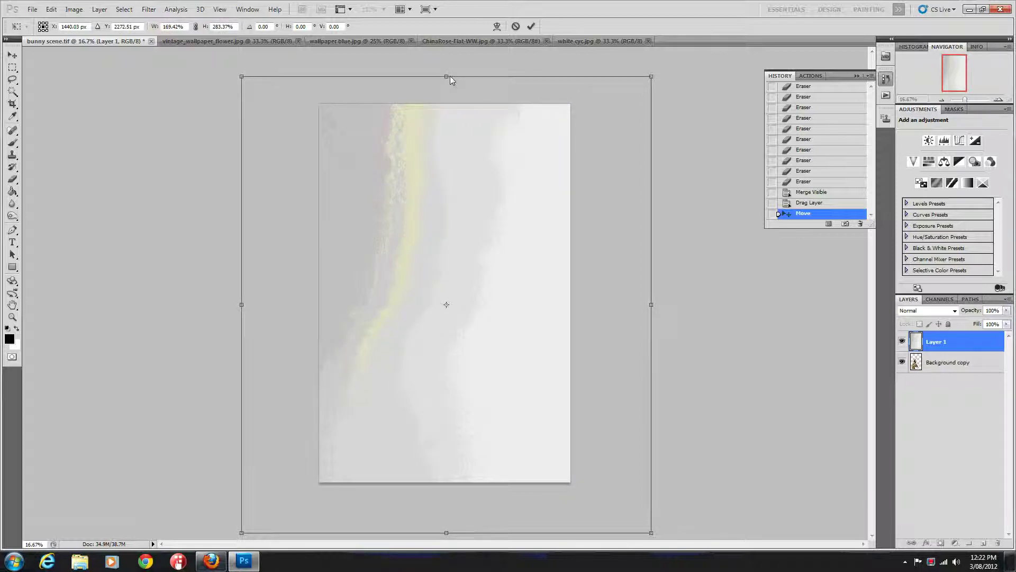
{"action": "key", "text": "Return"}
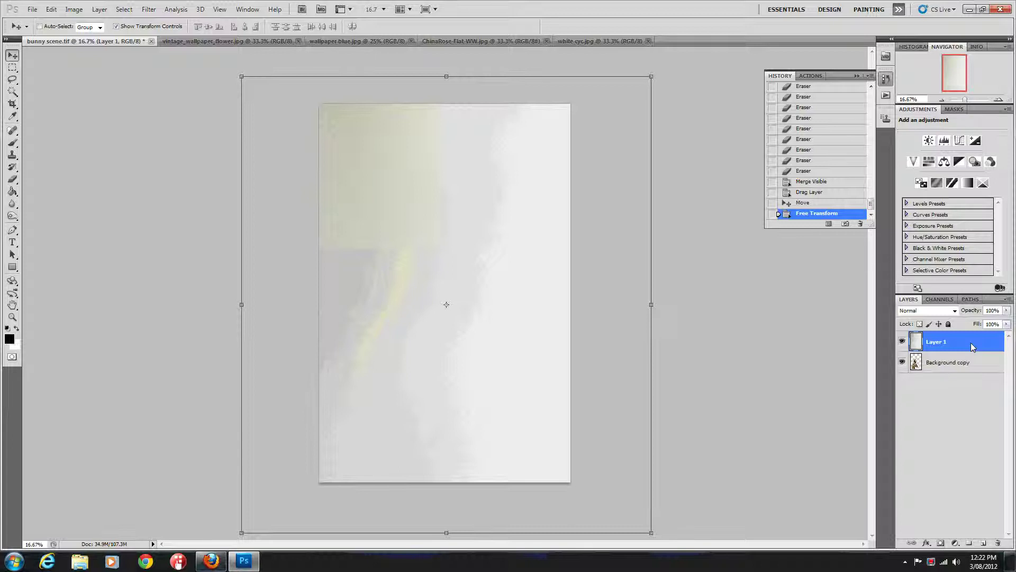
- Rename the studio backdrop layer White Cyc
{"action": "double_click", "coordinate": [937, 343]}
{"action": "type", "text": "White Cyc"}
{"action": "key", "text": "Return"}
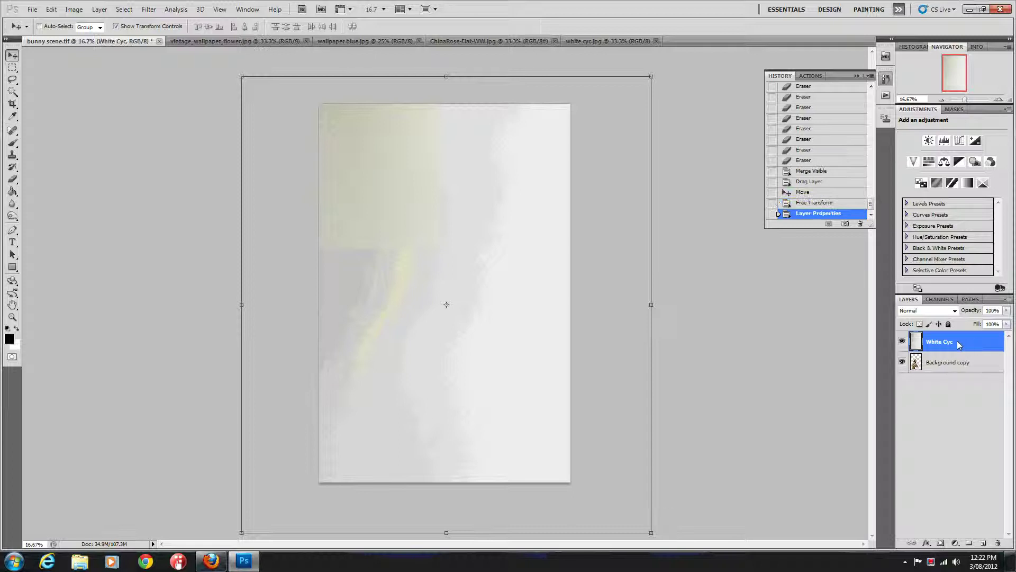
- Rename the cut-out figure's layer Bunny and place the White Cyc layer beneath it
{"action": "left_click", "coordinate": [945, 365]}
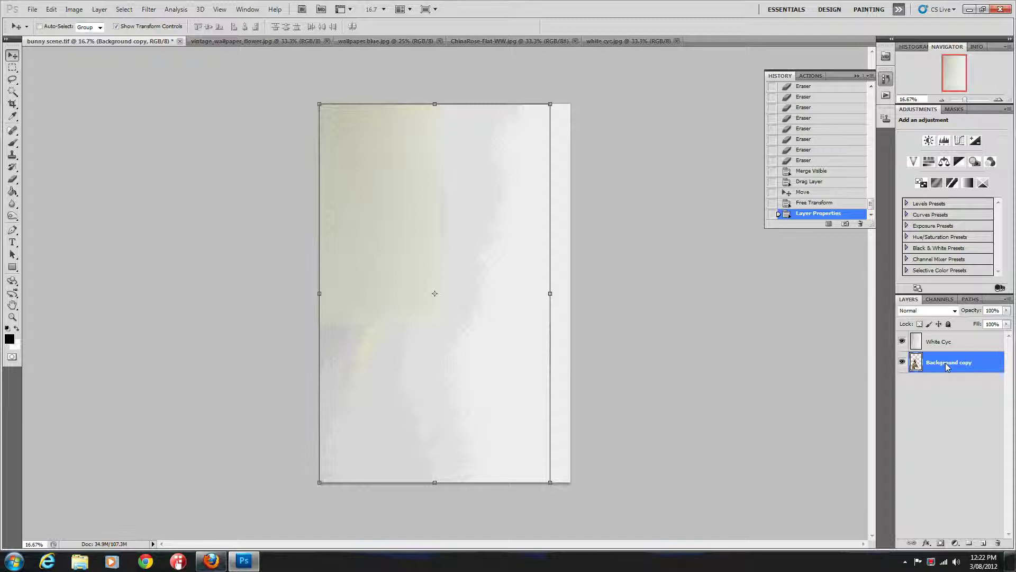
{"action": "double_click", "coordinate": [947, 363]}
{"action": "type", "text": "Bunny"}
{"action": "left_click", "coordinate": [953, 380]}
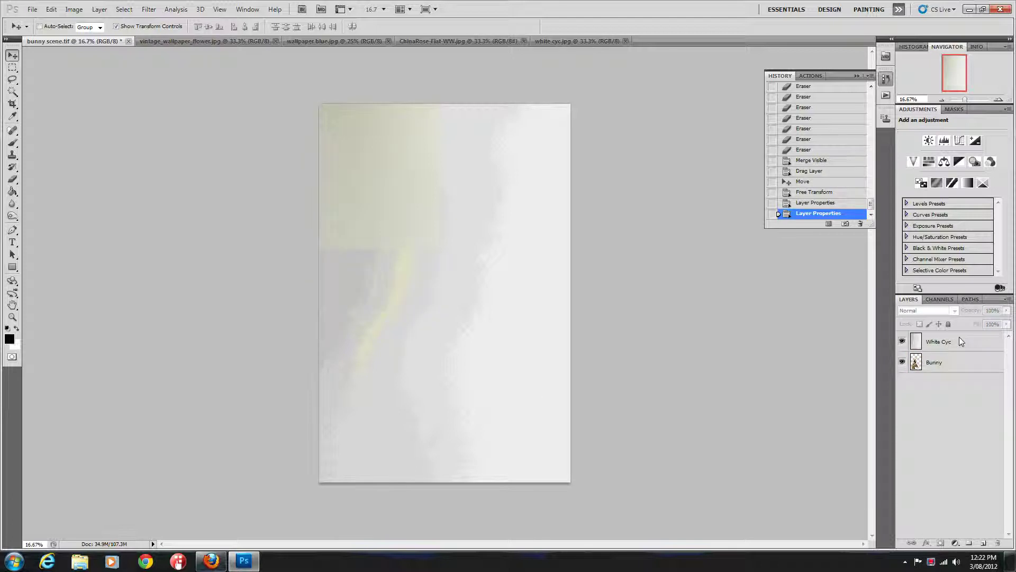
{"action": "left_click_drag", "start_coordinate": [959, 337], "coordinate": [960, 373]}
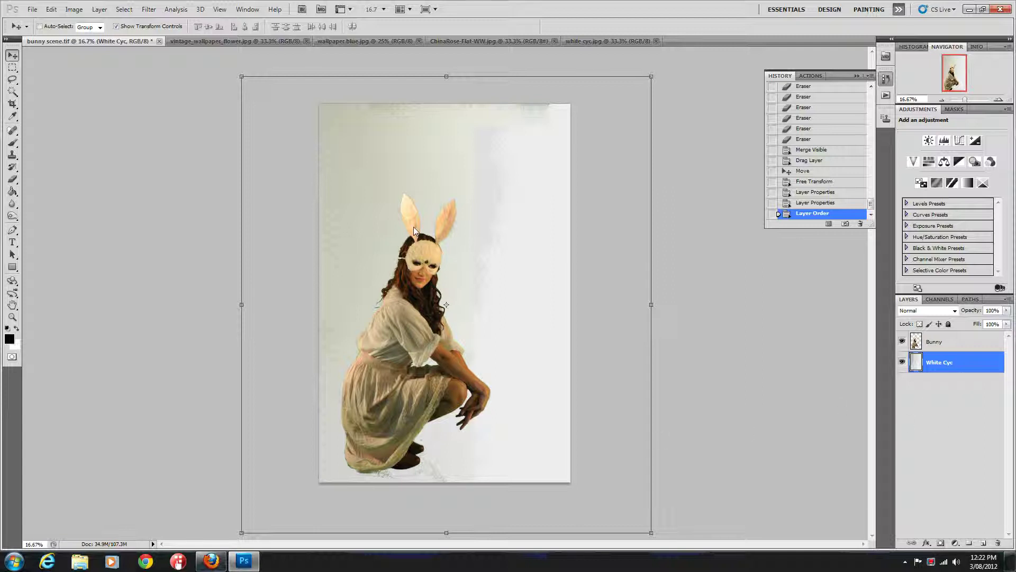
- Start erasing the specks along the canvas's top edge on the Bunny layer with the 10 px Eraser
{"action": "key", "text": "ctrl+plus"}
{"action": "key", "text": "ctrl+plus"}
{"action": "key", "text": "ctrl+plus"}
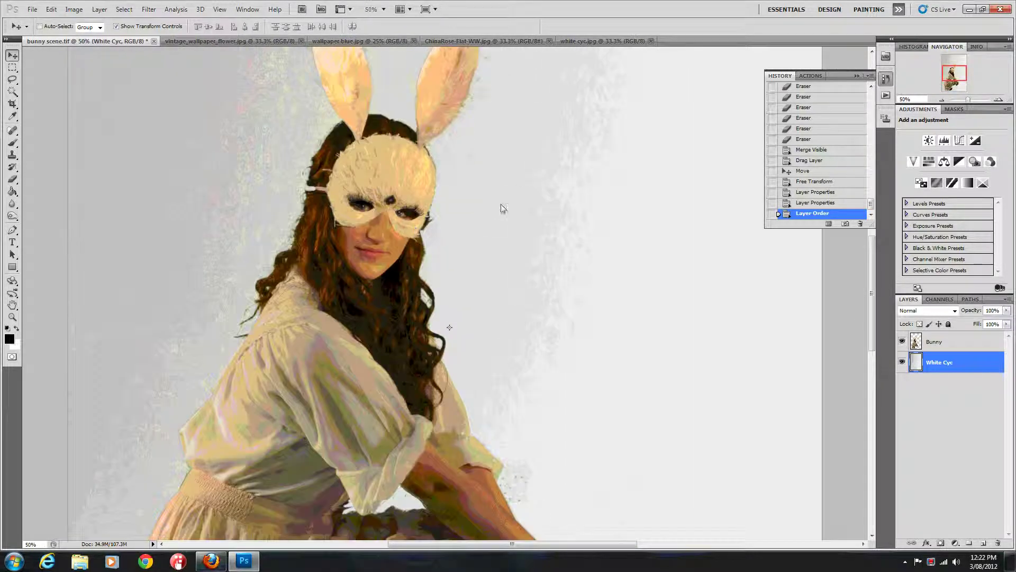
{"action": "left_click_drag", "start_coordinate": [524, 170], "coordinate": [476, 399]}
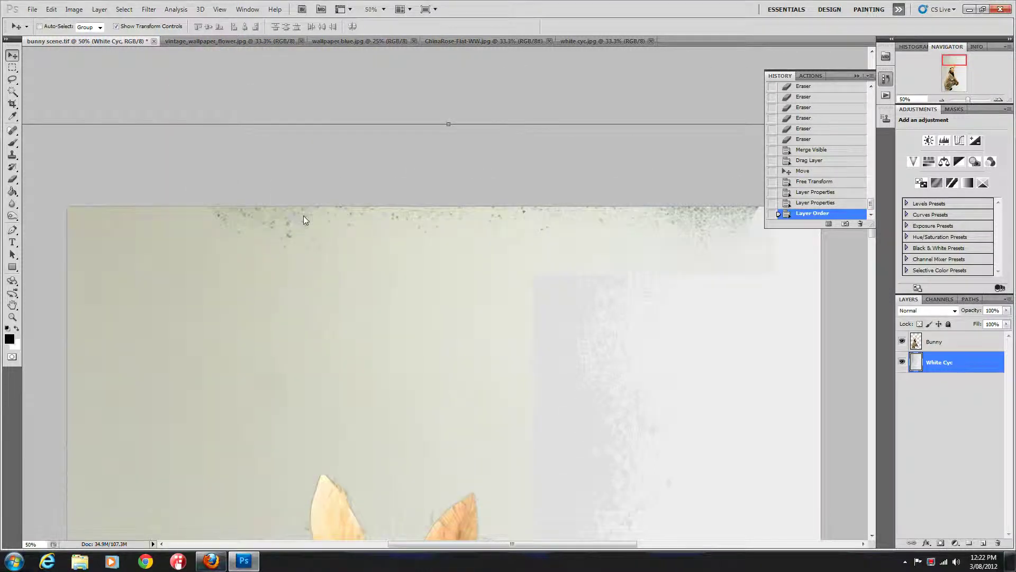
{"action": "left_click", "coordinate": [973, 341]}
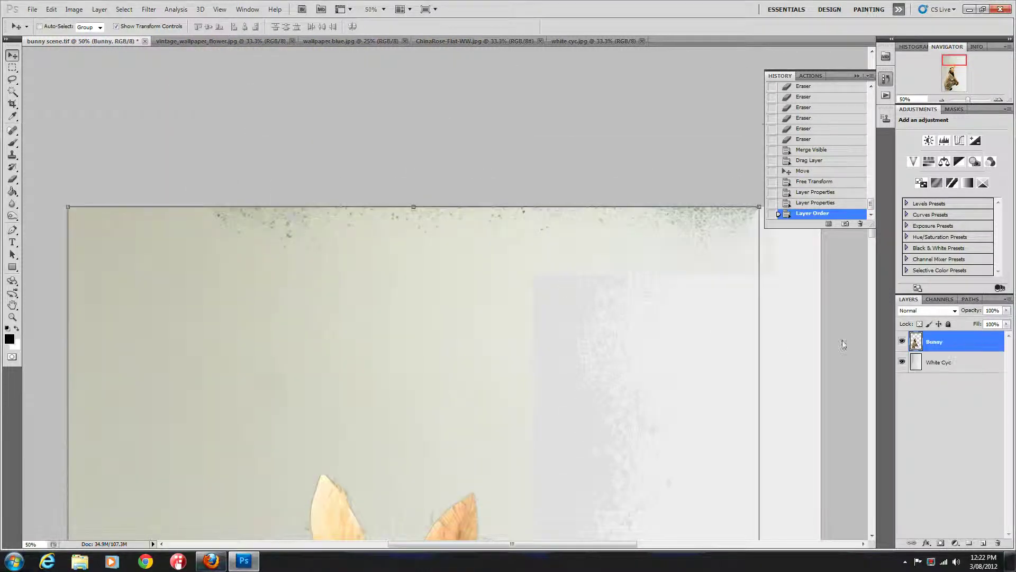
{"action": "left_click", "coordinate": [12, 180]}
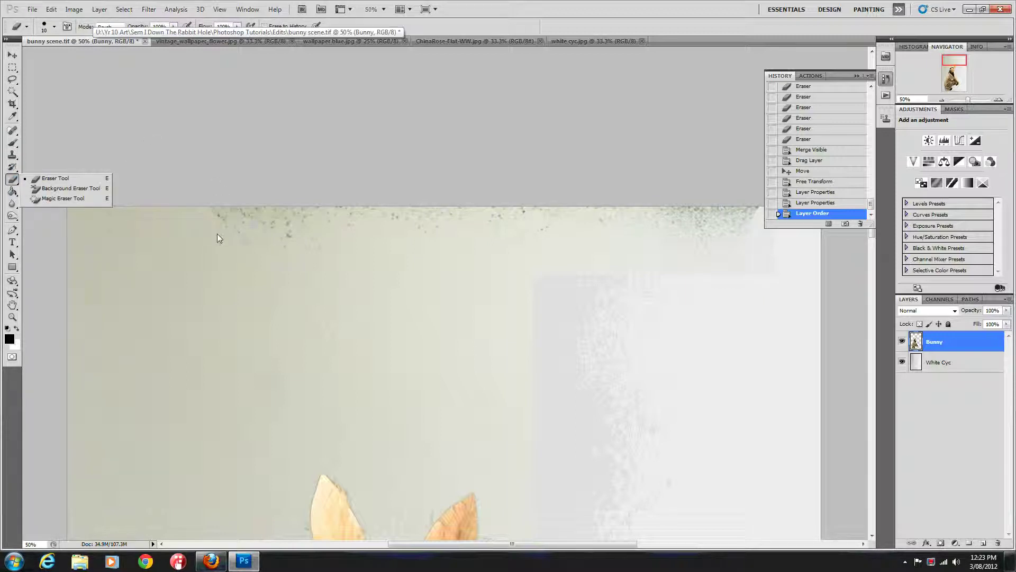
{"action": "left_click", "coordinate": [216, 176]}
{"action": "left_click", "coordinate": [298, 216]}
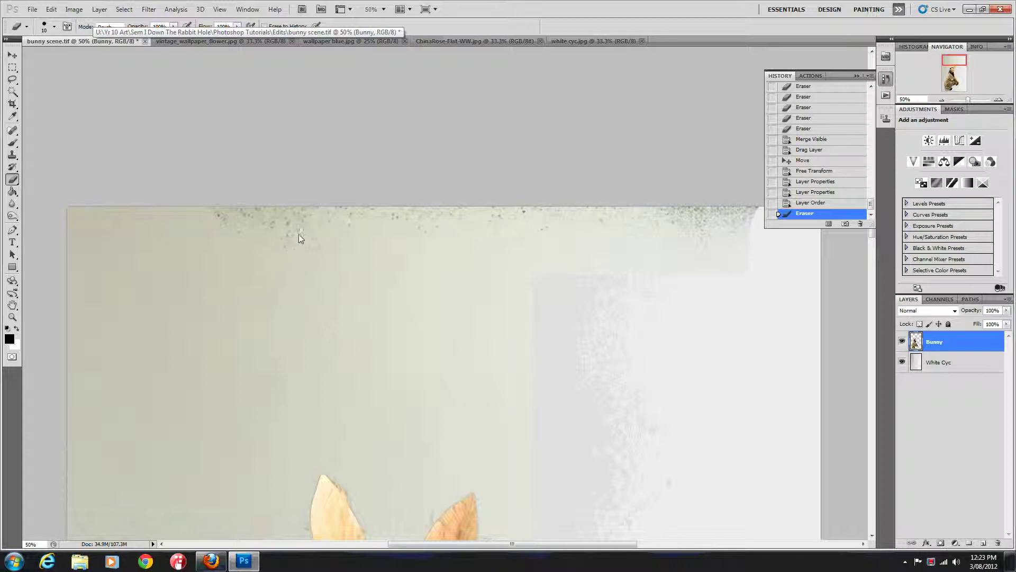
{"action": "left_click_drag", "start_coordinate": [299, 233], "coordinate": [276, 240]}
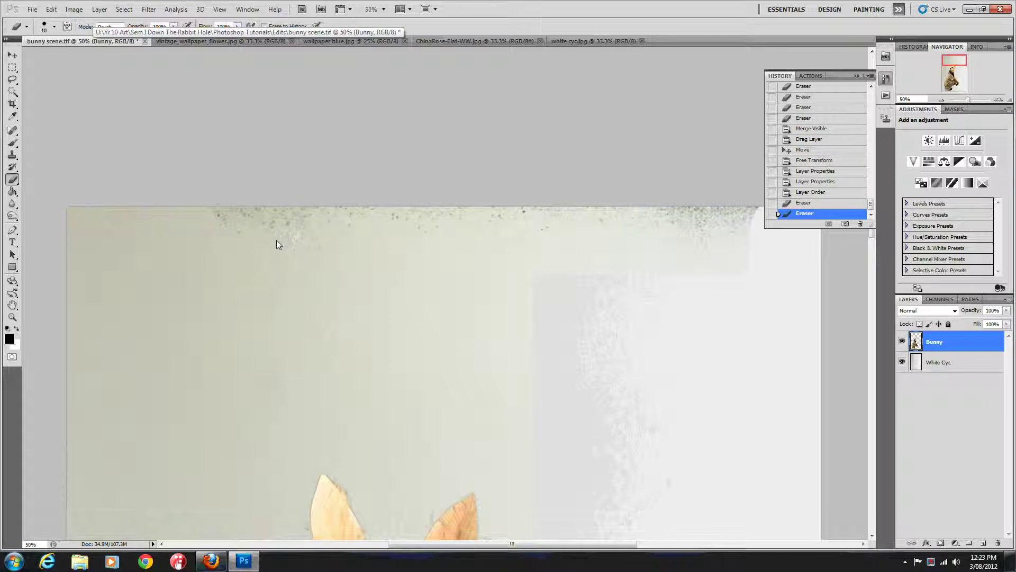
- Enlarge the eraser to 349 px and wipe the remaining specks off the top edge and the empty area around the figure
{"action": "left_click", "coordinate": [54, 27]}
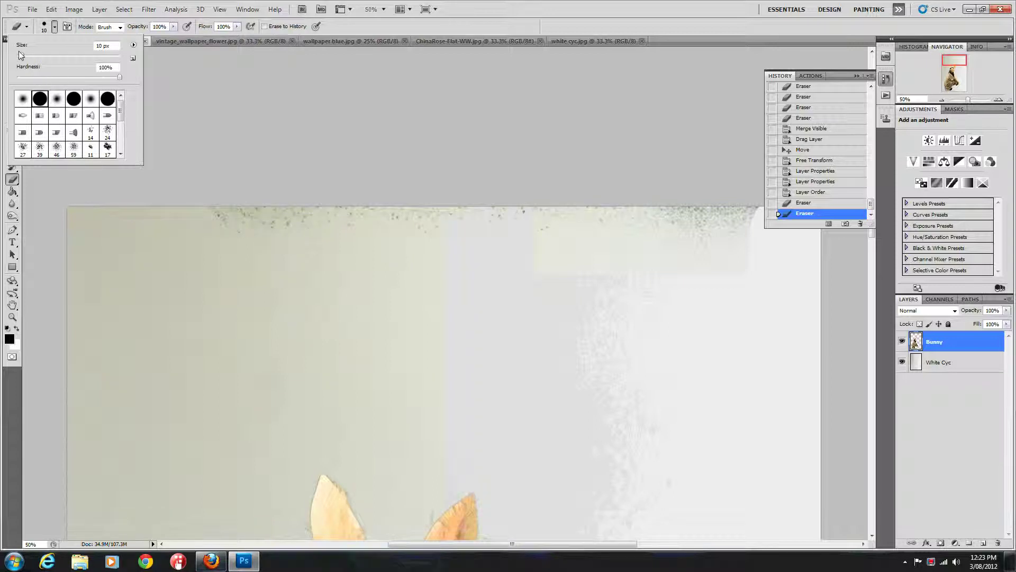
{"action": "left_click_drag", "start_coordinate": [21, 55], "coordinate": [106, 59]}
{"action": "left_click", "coordinate": [216, 221]}
{"action": "mouse_move", "coordinate": [216, 221]}
{"action": "left_mouse_down"}
{"action": "mouse_move", "coordinate": [681, 216]}
{"action": "mouse_move", "coordinate": [738, 223]}
{"action": "left_mouse_up"}
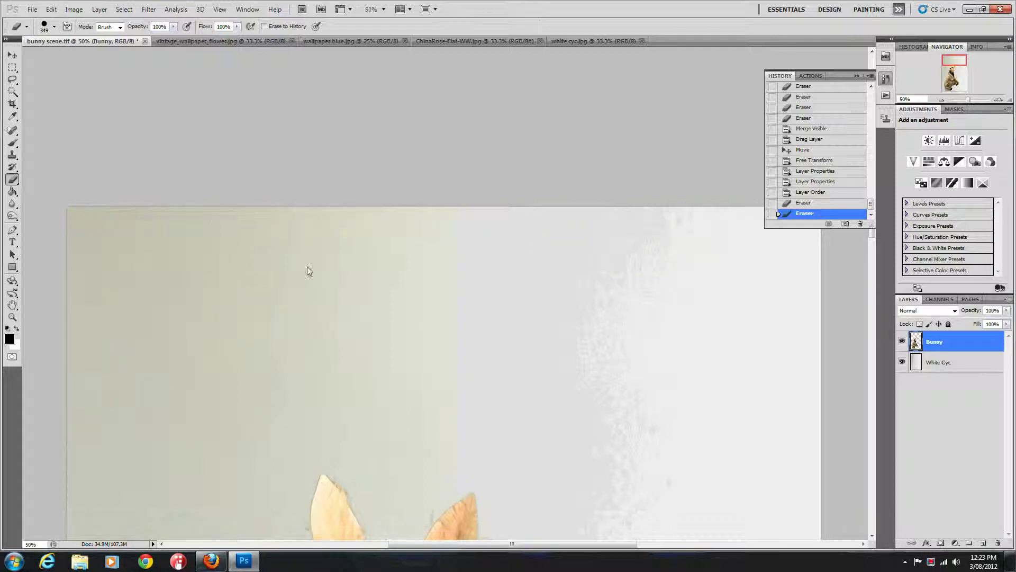
{"action": "mouse_move", "coordinate": [546, 422]}
{"action": "left_mouse_down"}
{"action": "mouse_move", "coordinate": [335, 3]}
{"action": "mouse_move", "coordinate": [277, 222]}
{"action": "mouse_move", "coordinate": [537, 102]}
{"action": "mouse_move", "coordinate": [485, 318]}
{"action": "mouse_move", "coordinate": [526, 300]}
{"action": "left_mouse_up"}
{"action": "mouse_move", "coordinate": [440, 245]}
{"action": "left_mouse_down"}
{"action": "mouse_move", "coordinate": [471, 301]}
{"action": "mouse_move", "coordinate": [433, 324]}
{"action": "left_mouse_up"}
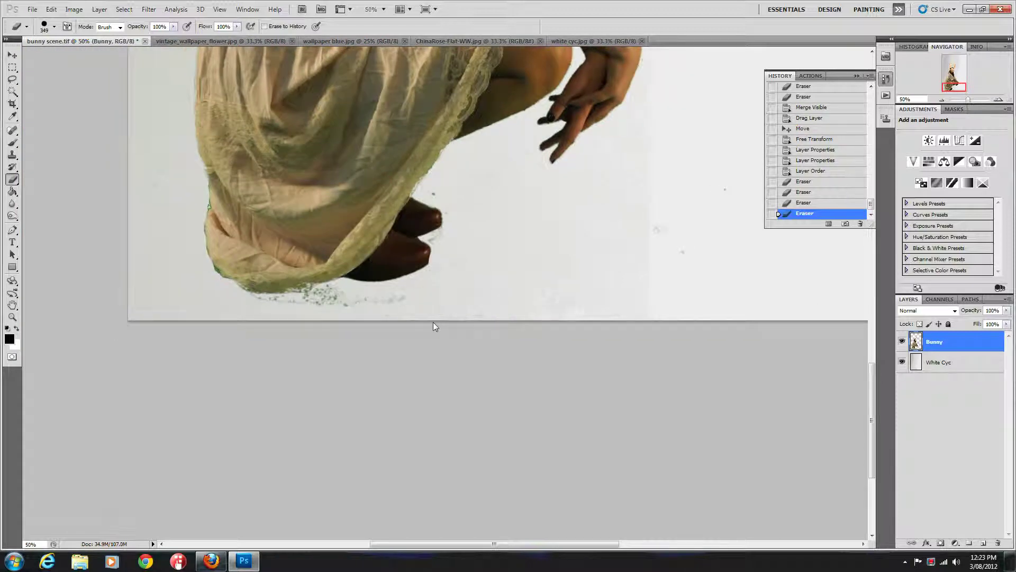
- Reduce the eraser to 100 px and erase the specks beneath the woman's shoe and along the underside of her dress hem
{"action": "key", "text": "ctrl+equal"}
{"action": "key", "text": "ctrl+equal"}
{"action": "key", "text": "ctrl+equal"}
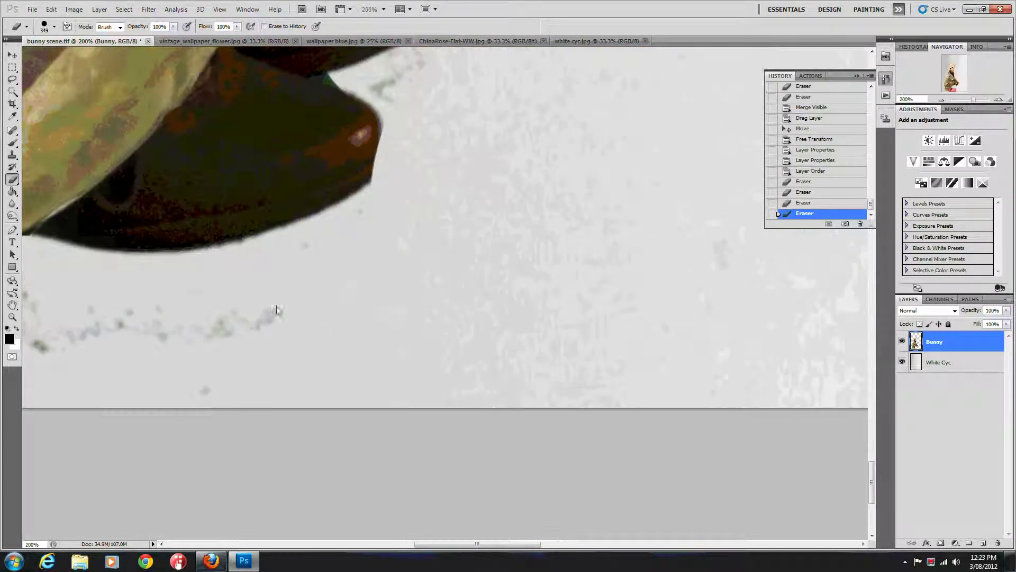
{"action": "left_click_drag", "start_coordinate": [277, 310], "coordinate": [536, 294]}
{"action": "key", "text": "bracketleft"}
{"action": "key", "text": "bracketleft"}
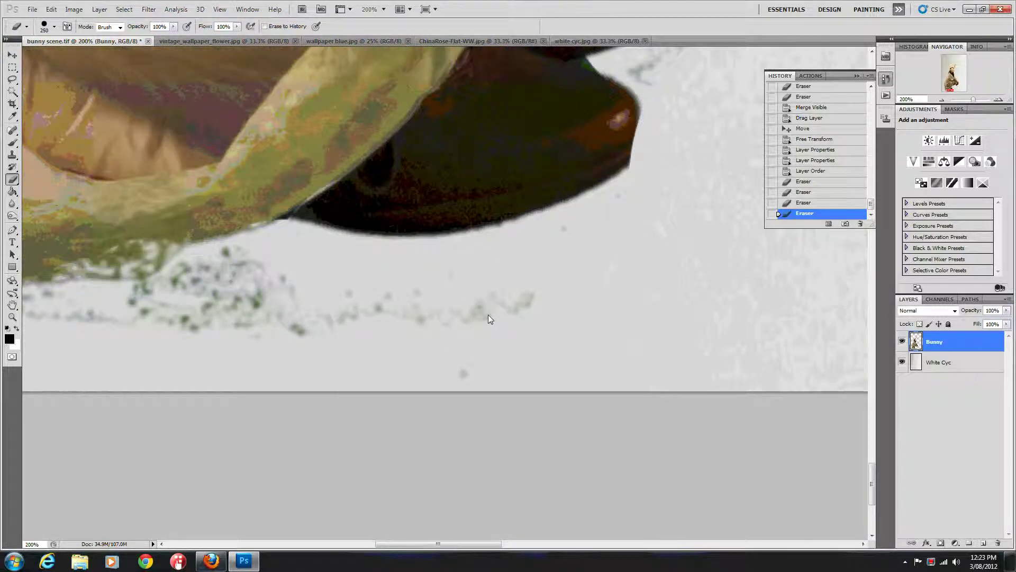
{"action": "key", "text": "bracketleft"}
{"action": "key", "text": "bracketleft"}
{"action": "key", "text": "bracketleft"}
{"action": "key", "text": "bracketleft"}
{"action": "key", "text": "bracketleft"}
{"action": "mouse_move", "coordinate": [576, 295]}
{"action": "left_mouse_down"}
{"action": "mouse_move", "coordinate": [459, 313]}
{"action": "mouse_move", "coordinate": [488, 365]}
{"action": "mouse_move", "coordinate": [383, 335]}
{"action": "mouse_move", "coordinate": [274, 286]}
{"action": "mouse_move", "coordinate": [231, 287]}
{"action": "mouse_move", "coordinate": [156, 319]}
{"action": "mouse_move", "coordinate": [272, 299]}
{"action": "mouse_move", "coordinate": [523, 290]}
{"action": "mouse_move", "coordinate": [341, 314]}
{"action": "mouse_move", "coordinate": [254, 315]}
{"action": "left_mouse_up"}
{"action": "left_click_drag", "start_coordinate": [150, 242], "coordinate": [117, 196]}
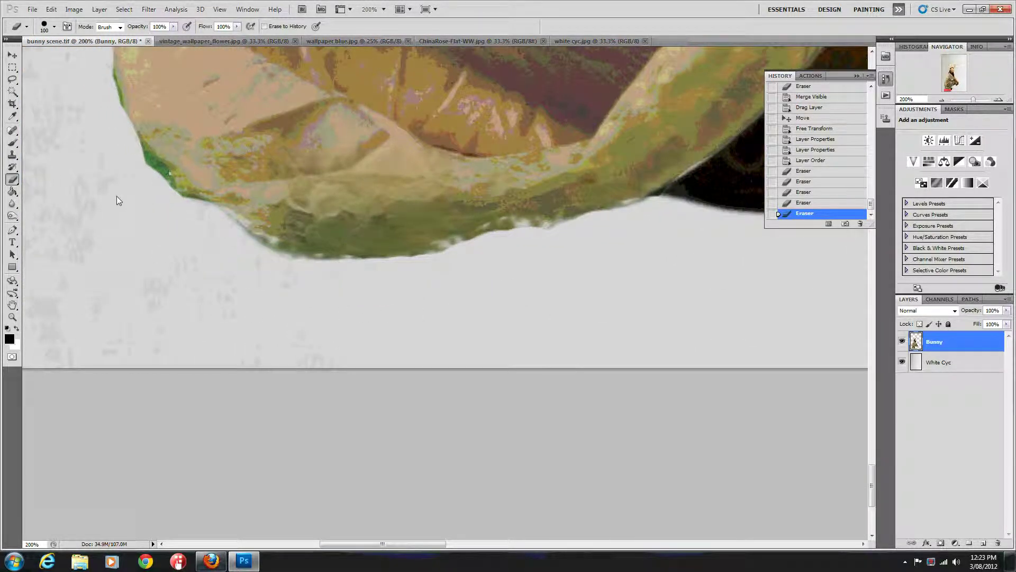
- Shrink the eraser to 40 px and remove the green fringe at the dress hem's lower left edge
{"action": "key", "text": "bracketleft"}
{"action": "key", "text": "bracketleft"}
{"action": "key", "text": "bracketleft"}
{"action": "key", "text": "bracketleft"}
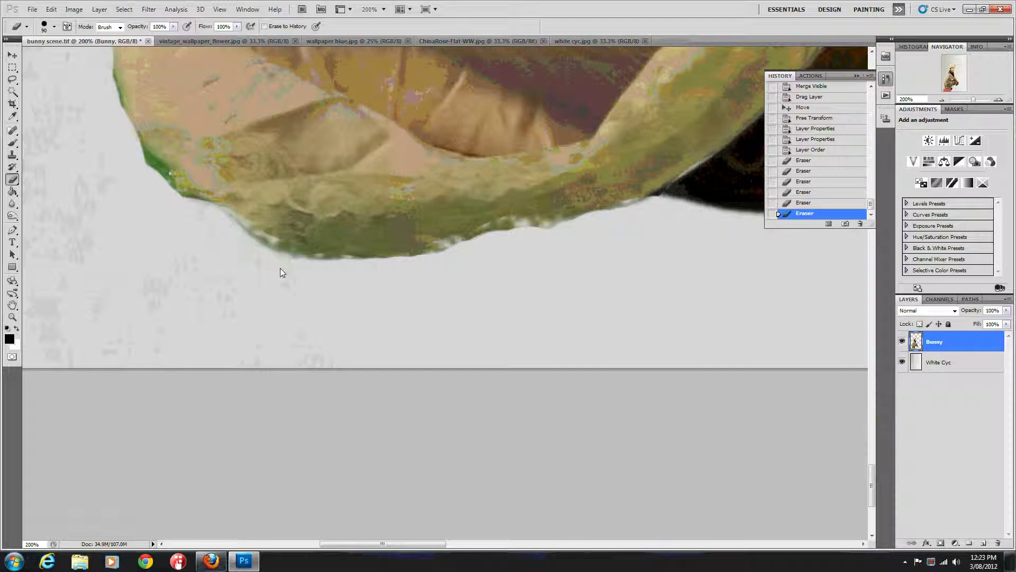
{"action": "key", "text": "bracketleft"}
{"action": "key", "text": "bracketleft"}
{"action": "key", "text": "bracketleft"}
{"action": "key", "text": "bracketleft"}
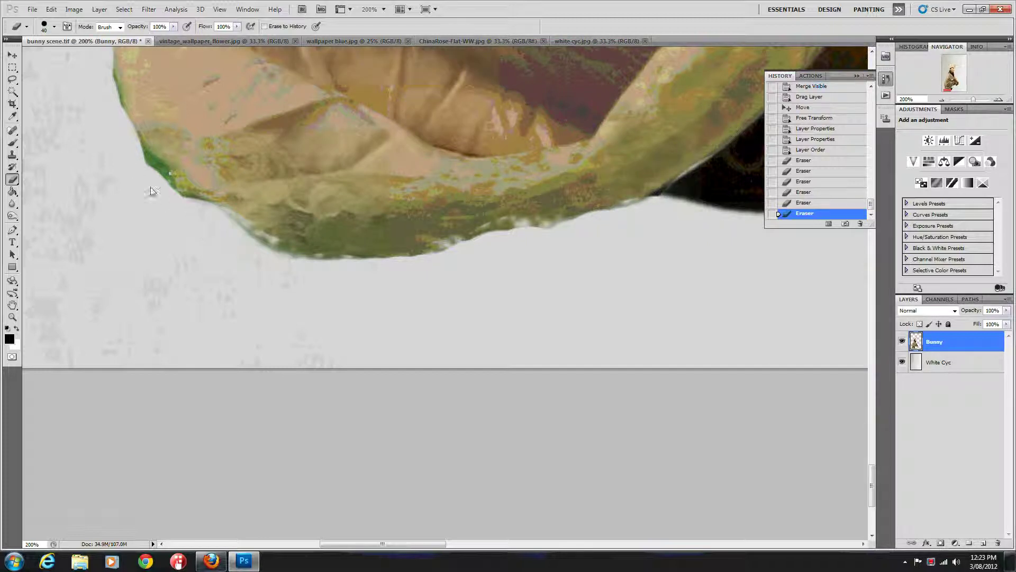
{"action": "left_click", "coordinate": [152, 182]}
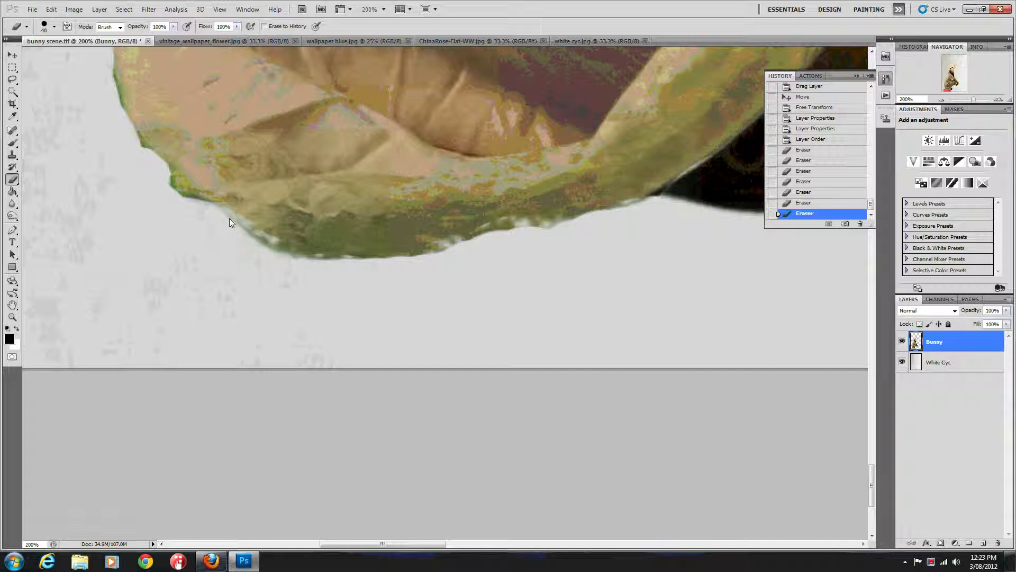
{"action": "key", "text": "ctrl+minus"}
{"action": "key", "text": "ctrl+minus"}
{"action": "key", "text": "ctrl+minus"}
{"action": "key", "text": "ctrl+minus"}
{"action": "key", "text": "ctrl+minus"}
{"action": "key", "text": "ctrl+minus"}
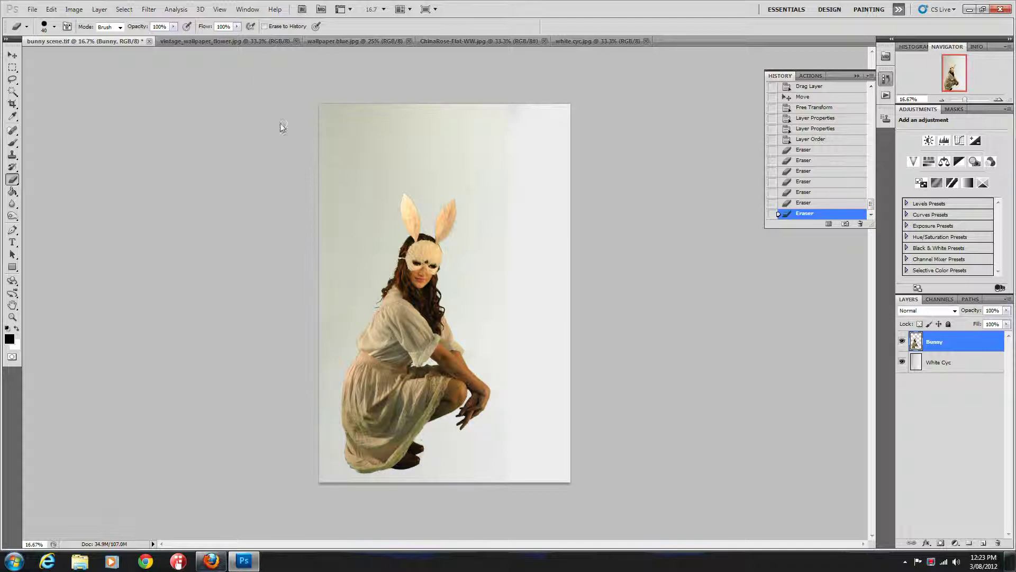
- Pick wallpaper blue.jpg from the open images, float its window, and copy the wallpaper into bunny scene.tif as a new layer
{"action": "left_click", "coordinate": [223, 41]}
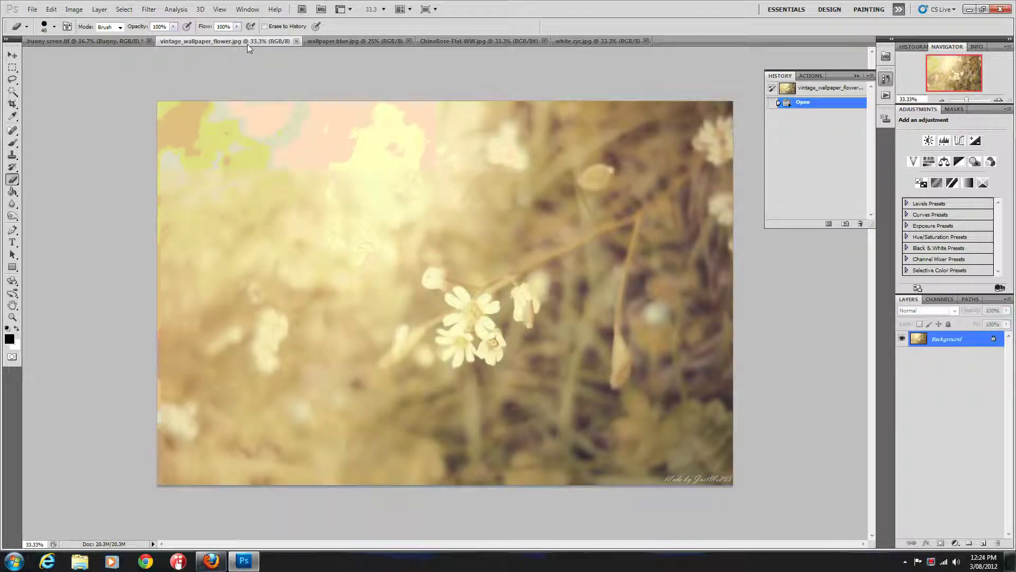
{"action": "left_click", "coordinate": [366, 40]}
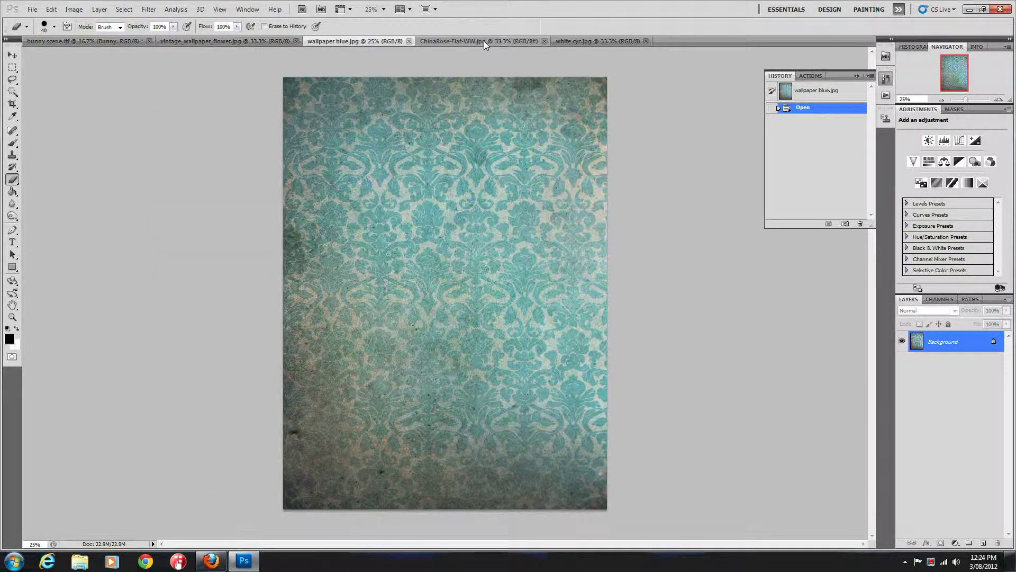
{"action": "left_click", "coordinate": [484, 41]}
{"action": "left_click", "coordinate": [592, 42]}
{"action": "left_click", "coordinate": [347, 41]}
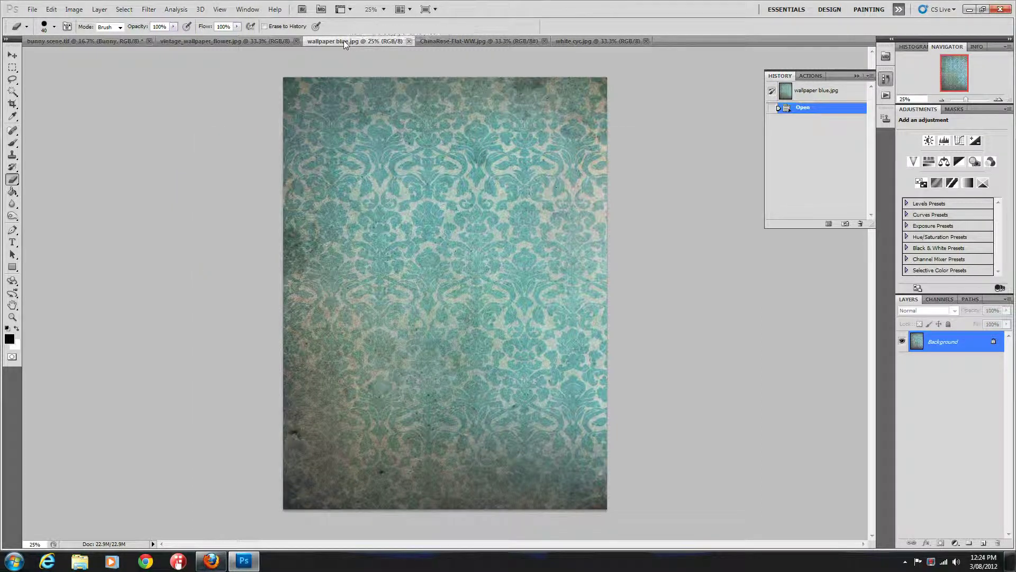
{"action": "left_click_drag", "start_coordinate": [344, 40], "coordinate": [796, 199]}
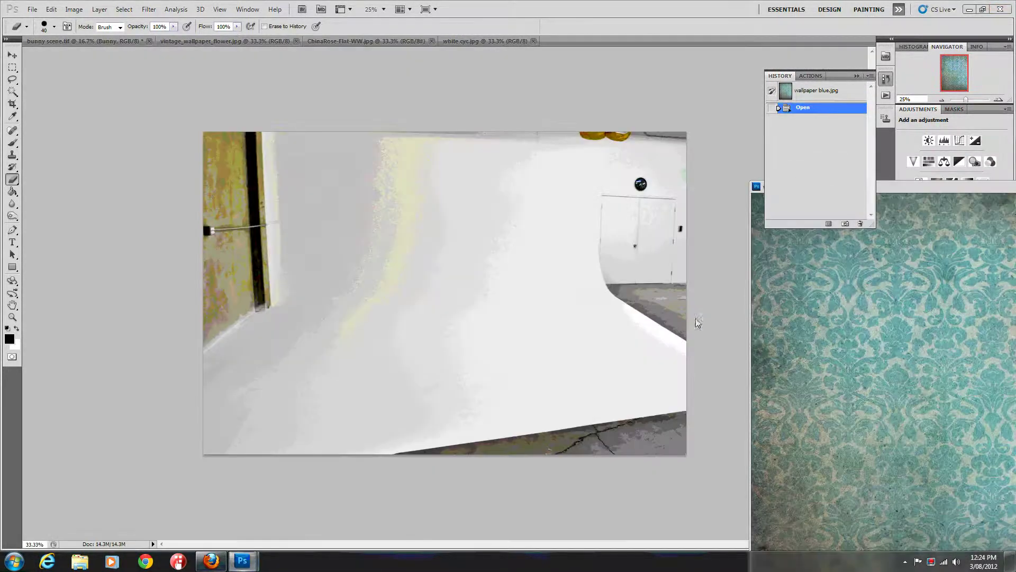
{"action": "left_click", "coordinate": [11, 56]}
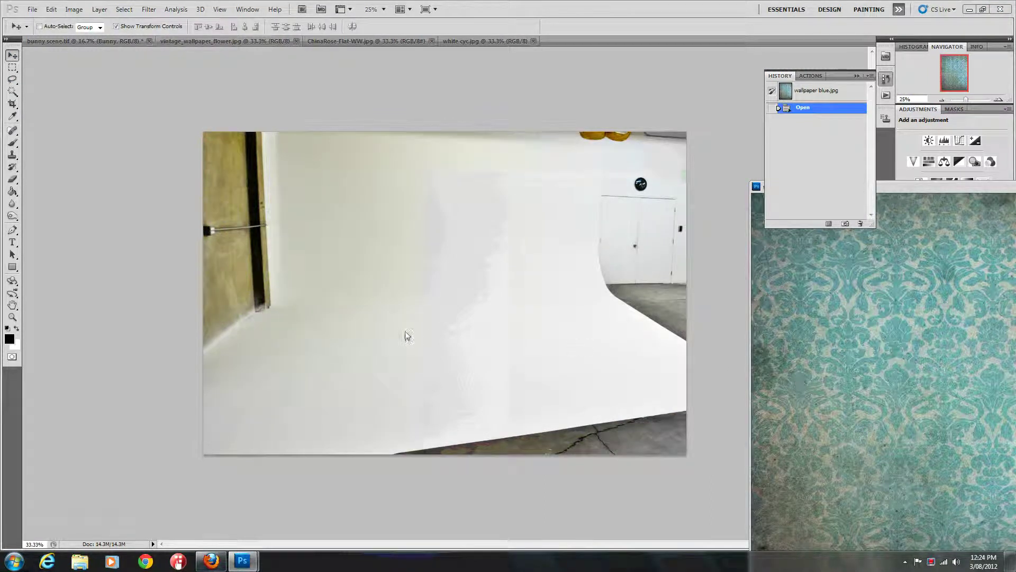
{"action": "left_click", "coordinate": [55, 41]}
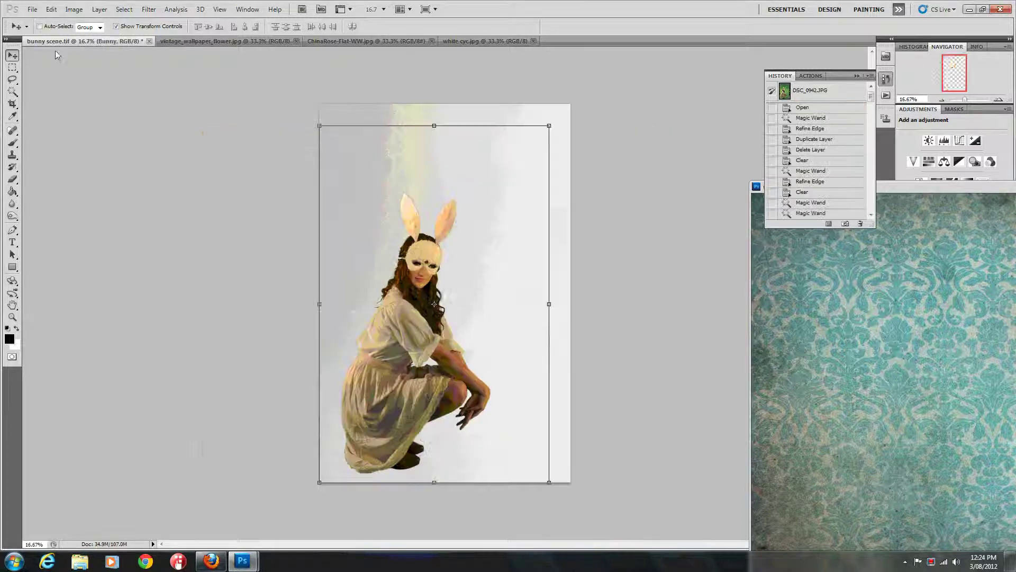
{"action": "left_click", "coordinate": [838, 352]}
{"action": "left_click_drag", "start_coordinate": [843, 356], "coordinate": [404, 281]}
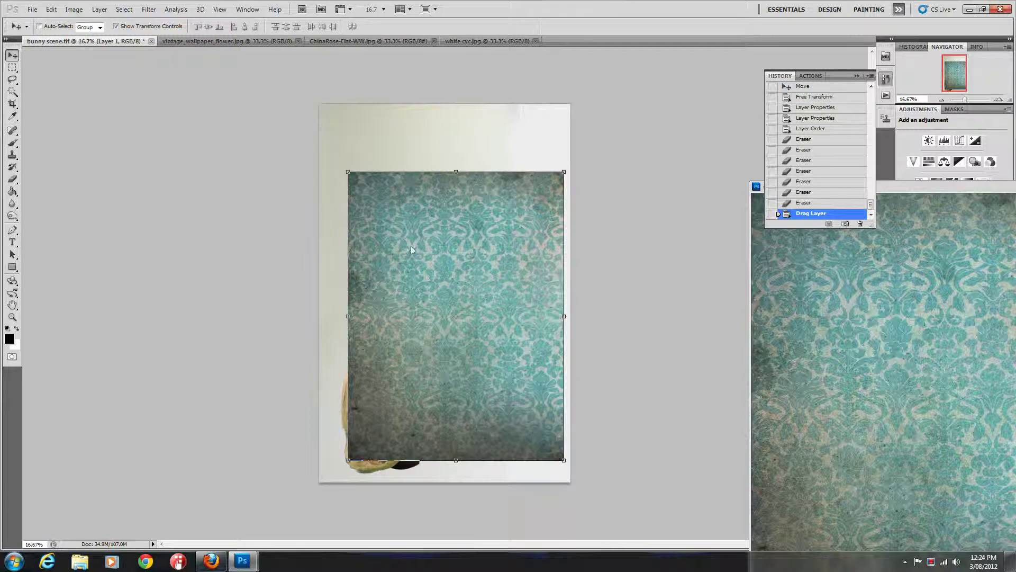
- Stretch the wallpaper layer to about 124% width and 137% height to cover the canvas, and dock the wallpaper blue.jpg window back
{"action": "left_click_drag", "start_coordinate": [347, 173], "coordinate": [311, 102]}
{"action": "left_click_drag", "start_coordinate": [564, 461], "coordinate": [580, 503]}
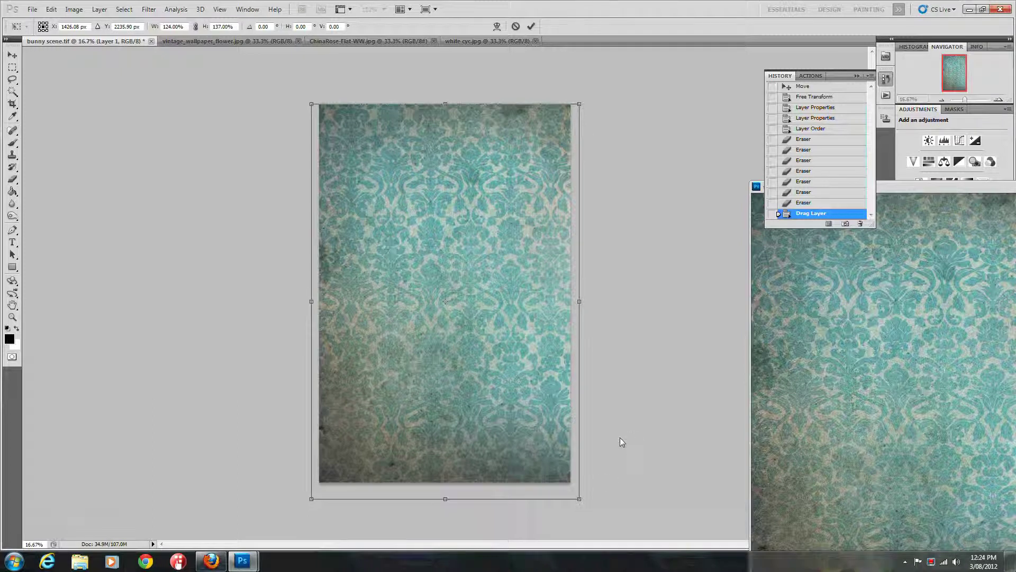
{"action": "key", "text": "Return"}
{"action": "left_click_drag", "start_coordinate": [916, 190], "coordinate": [668, 70]}
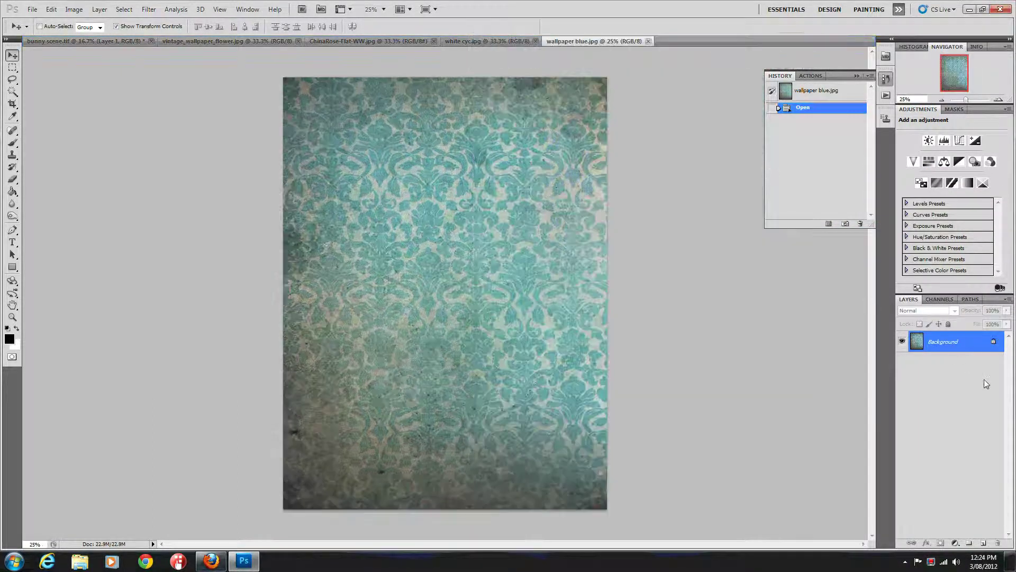
- In bunny scene.tif, place the wallpaper layer directly beneath the Bunny layer and try out its opacity, leaving it at 100%
{"action": "left_click_drag", "start_coordinate": [296, 120], "coordinate": [75, 49]}
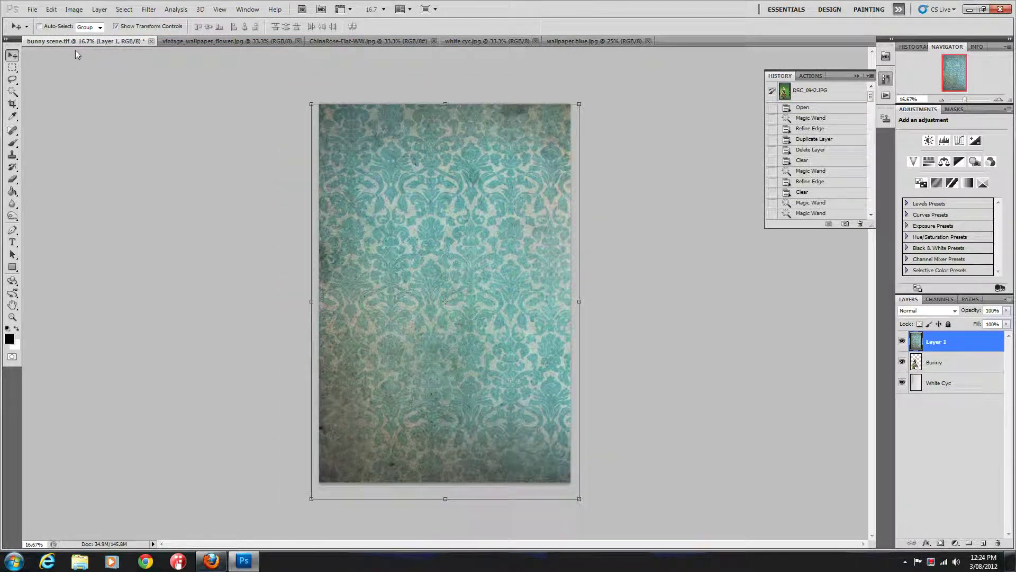
{"action": "left_click_drag", "start_coordinate": [961, 347], "coordinate": [955, 371]}
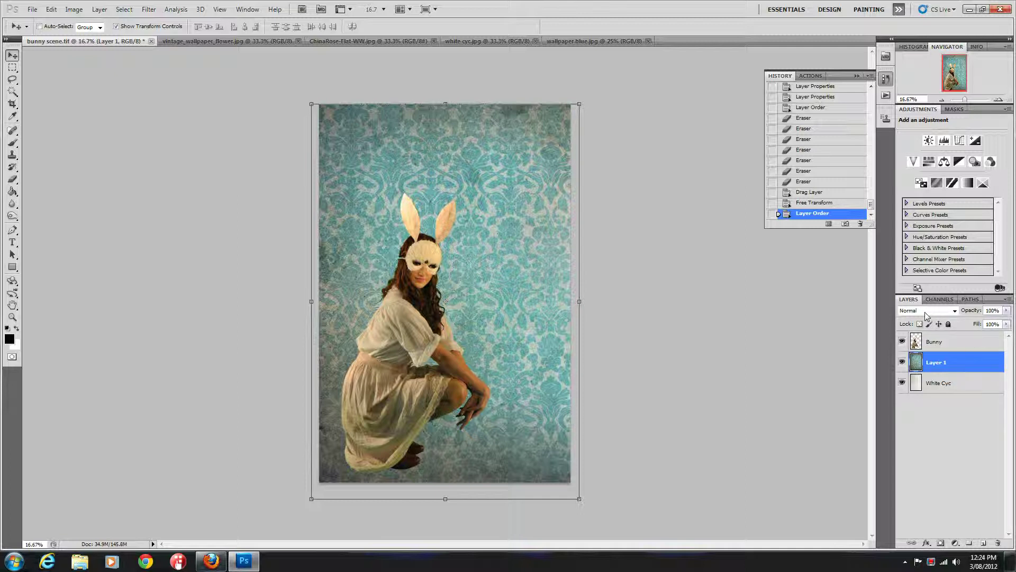
{"action": "left_click", "coordinate": [1006, 310]}
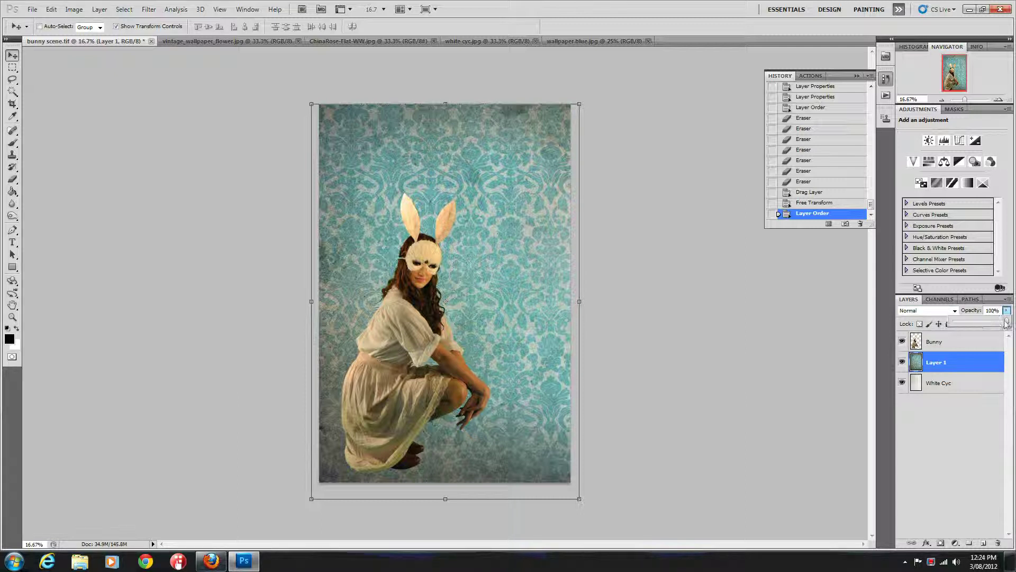
{"action": "mouse_move", "coordinate": [1006, 323]}
{"action": "left_mouse_down"}
{"action": "mouse_move", "coordinate": [973, 320]}
{"action": "mouse_move", "coordinate": [1008, 324]}
{"action": "left_mouse_up"}
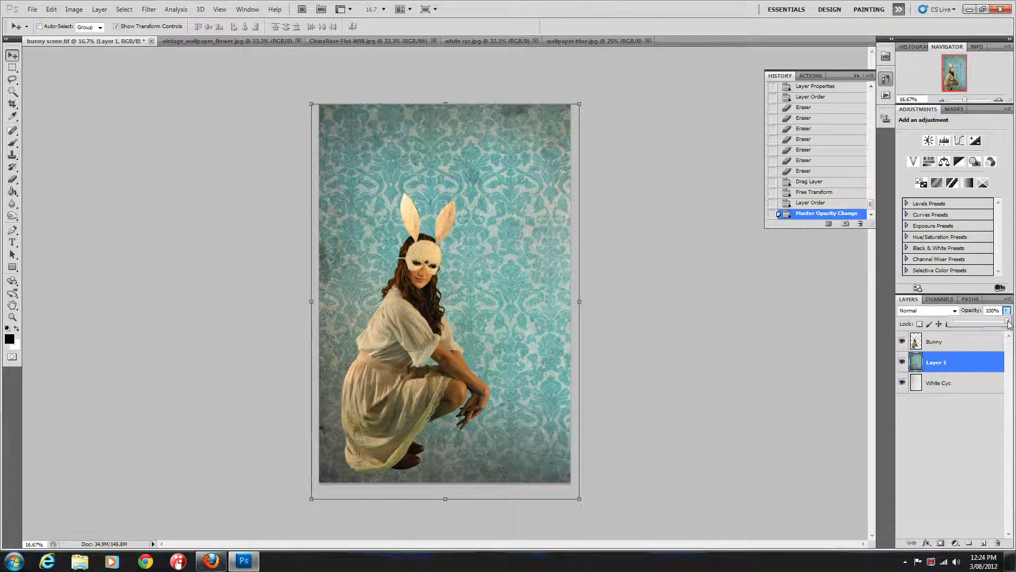
- Try successive blend modes on the wallpaper layer, starting from Dissolve and stopping at Lighten
{"action": "left_click", "coordinate": [926, 312]}
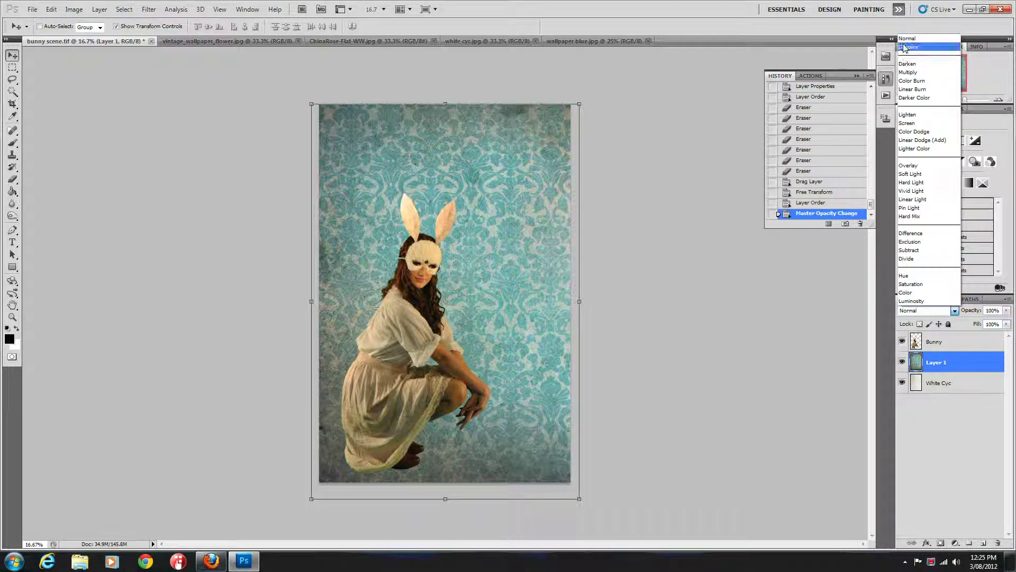
{"action": "left_click", "coordinate": [907, 48]}
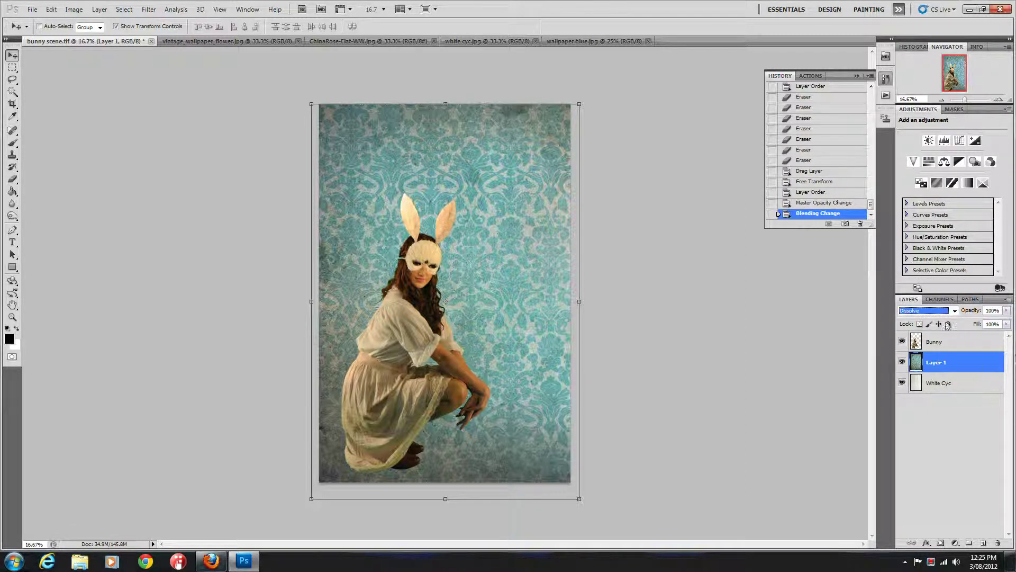
{"action": "key", "text": "Down"}
{"action": "key", "text": "Down"}
{"action": "key", "text": "Down"}
{"action": "key", "text": "Down"}
{"action": "key", "text": "Down"}
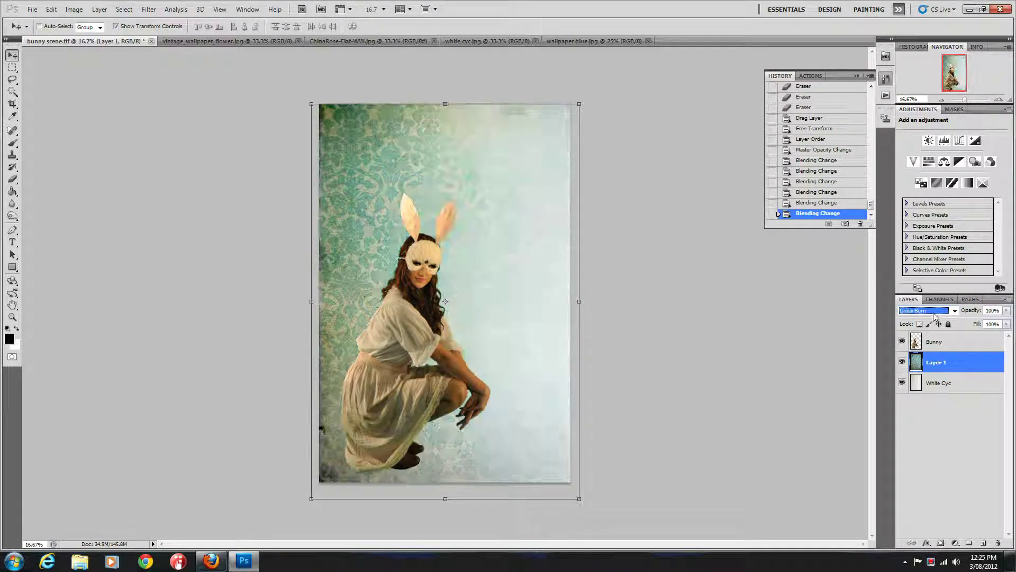
{"action": "key", "text": "Down"}
{"action": "key", "text": "Down"}
{"action": "key", "text": "Down"}
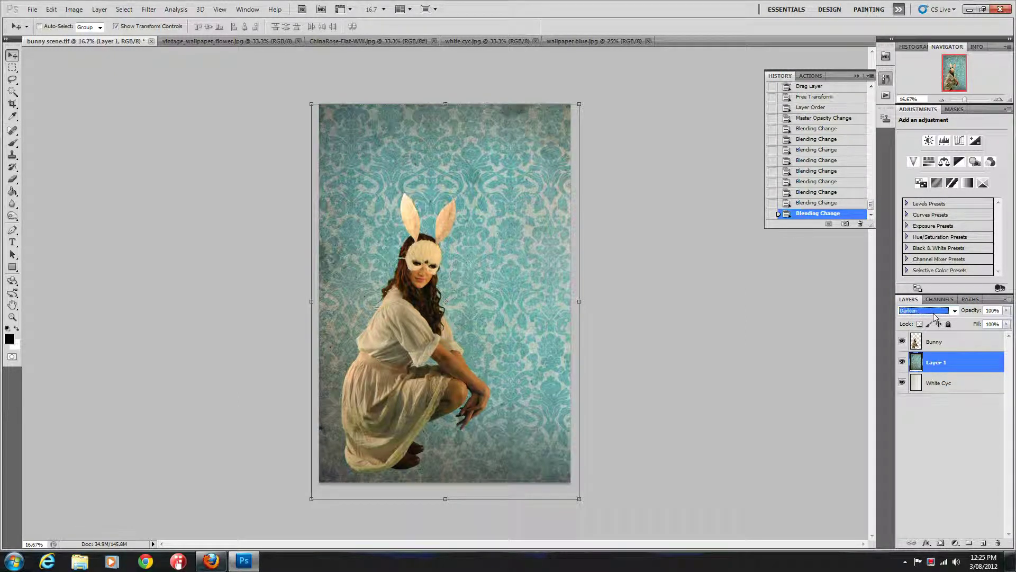
- Hide the Bunny layer and the wallpaper layer, leaving only White Cyc showing
{"action": "left_click", "coordinate": [902, 341]}
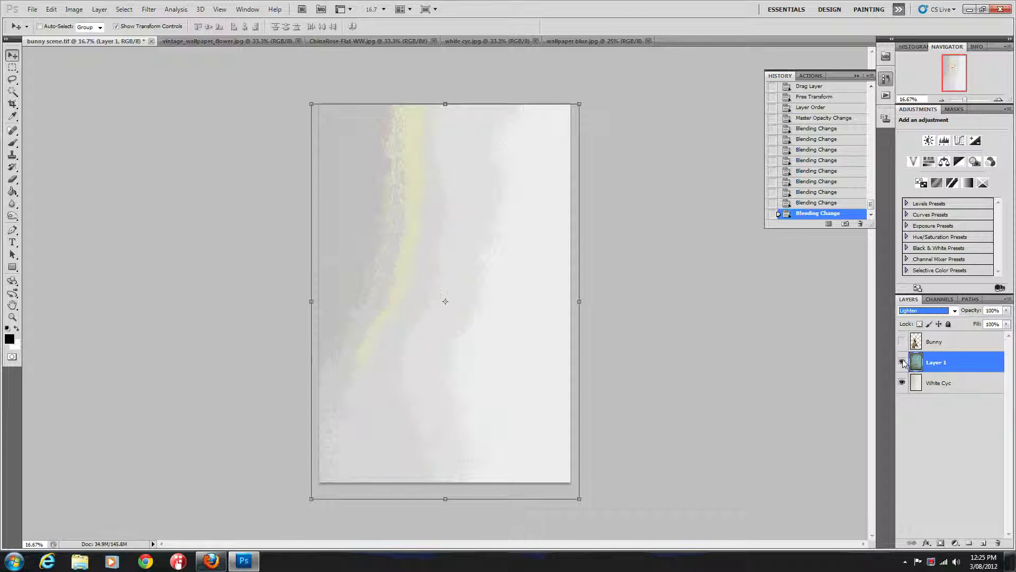
{"action": "left_click", "coordinate": [902, 362]}
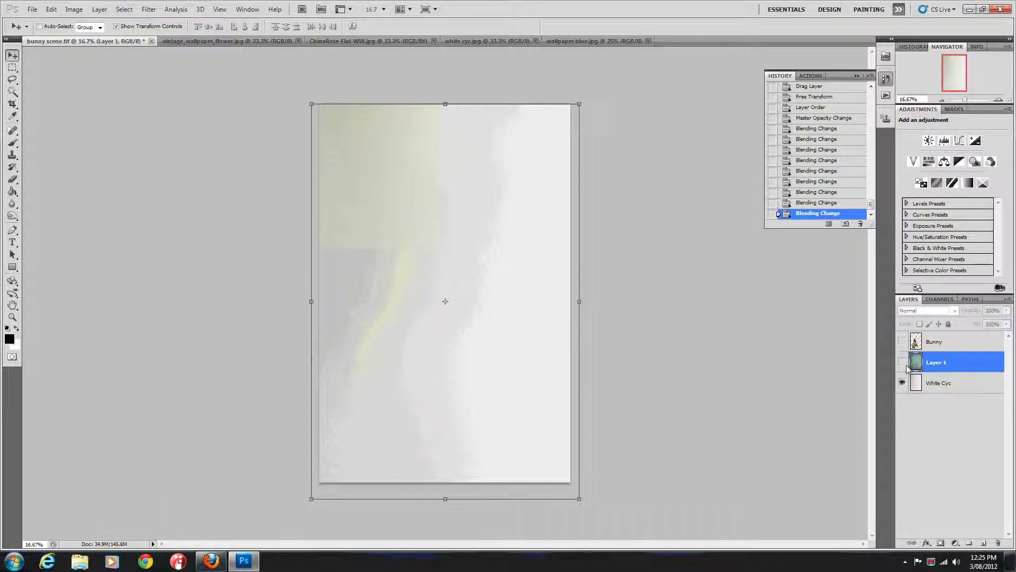
- Show the wallpaper layer again and set its blend mode to Normal
{"action": "left_click", "coordinate": [902, 363]}
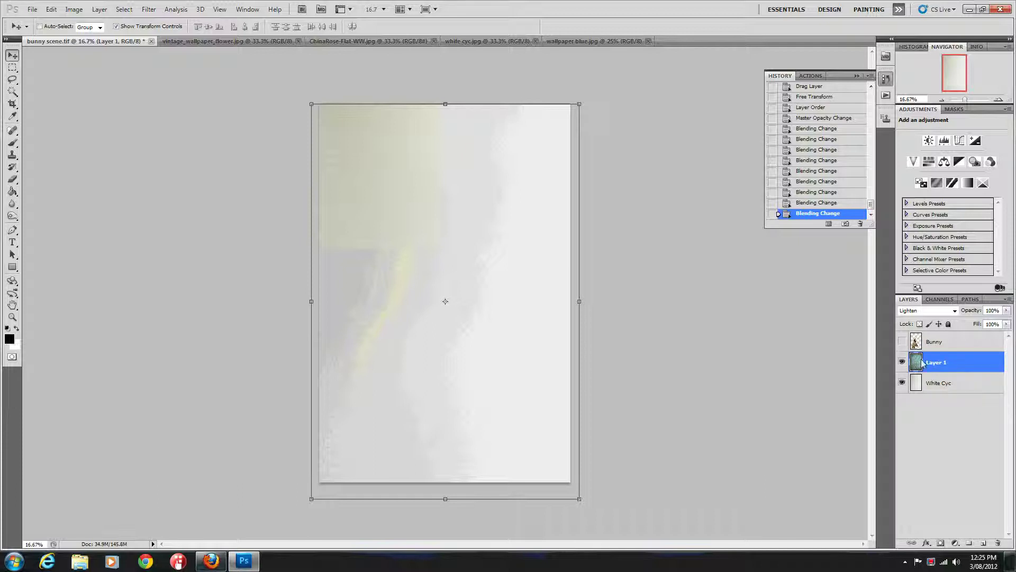
{"action": "left_click", "coordinate": [926, 311]}
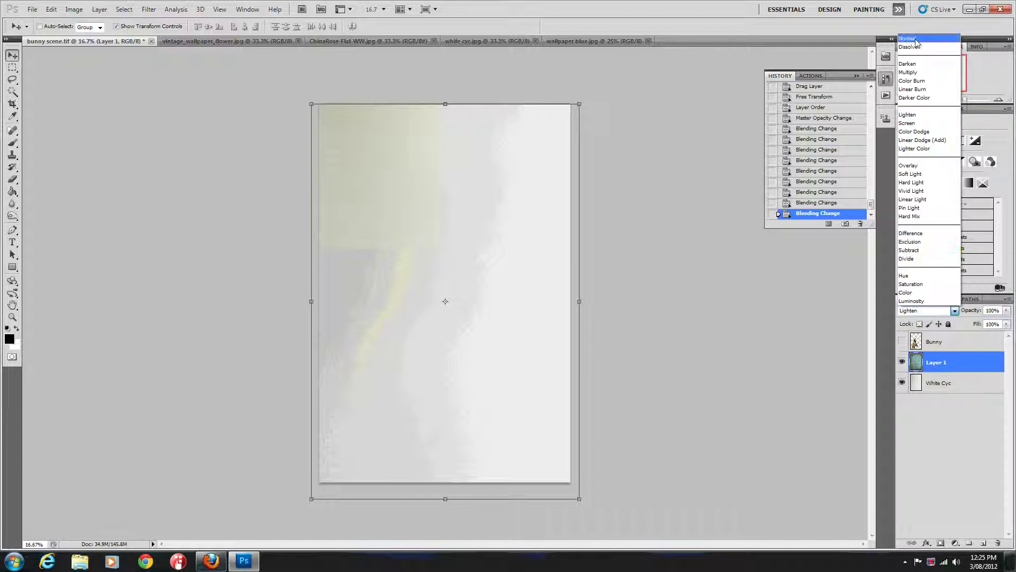
{"action": "left_click", "coordinate": [916, 41]}
- Compare the composition by toggling the visibility of the Bunny layer and the wallpaper layer, leaving only Bunny hidden
{"action": "left_click", "coordinate": [902, 342]}
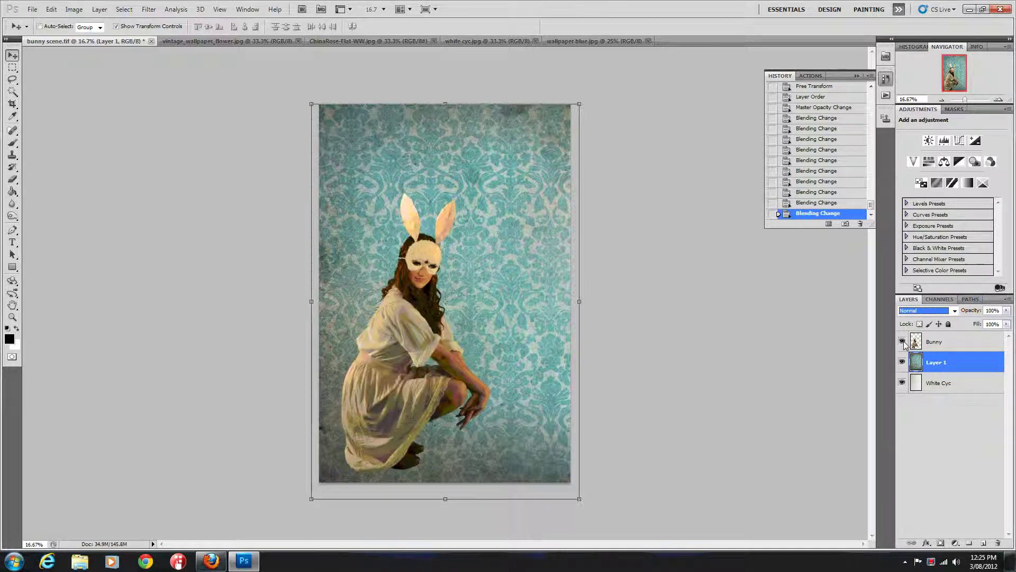
{"action": "left_click", "coordinate": [903, 342]}
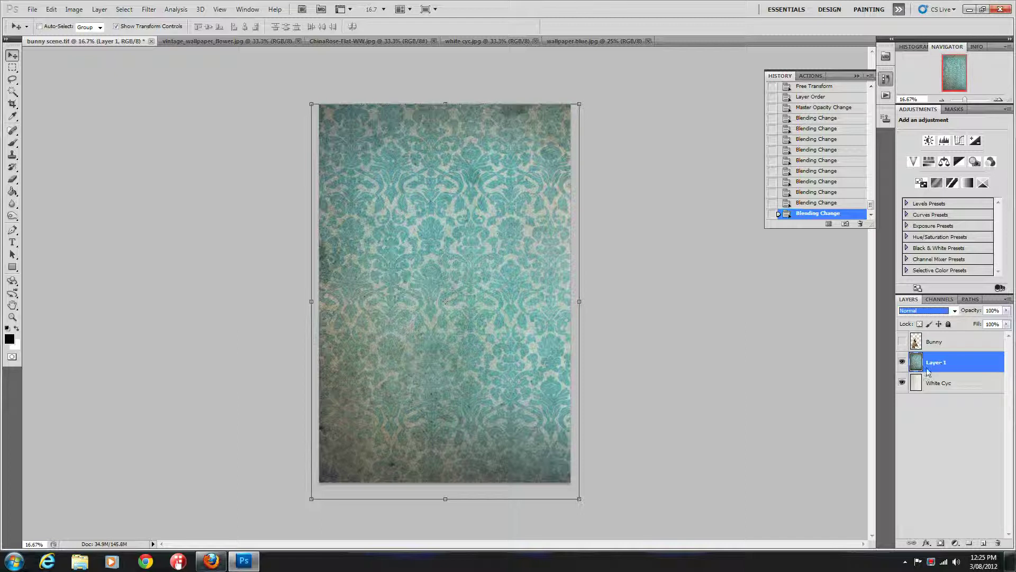
{"action": "left_click", "coordinate": [902, 362]}
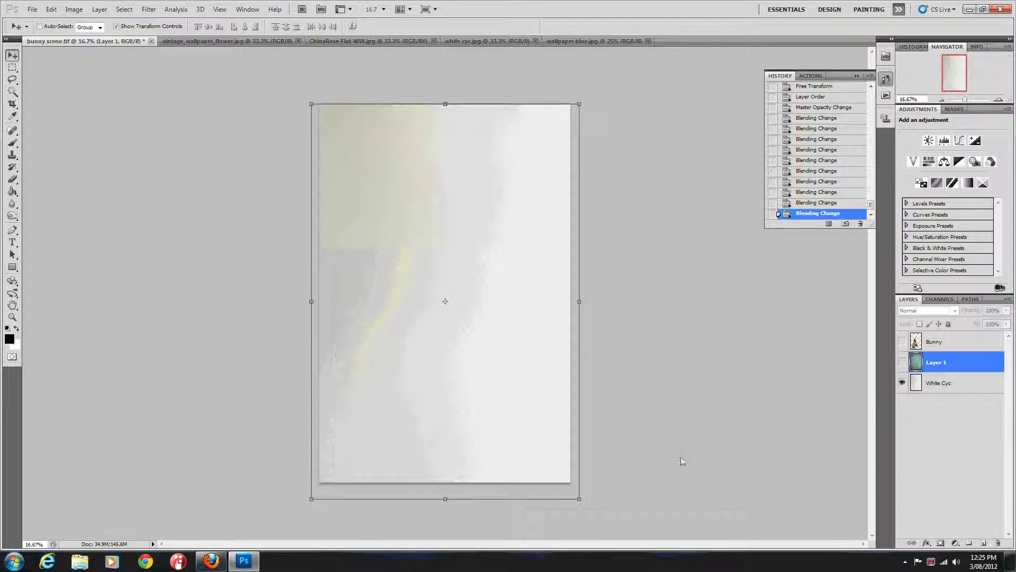
{"action": "left_click", "coordinate": [903, 362]}
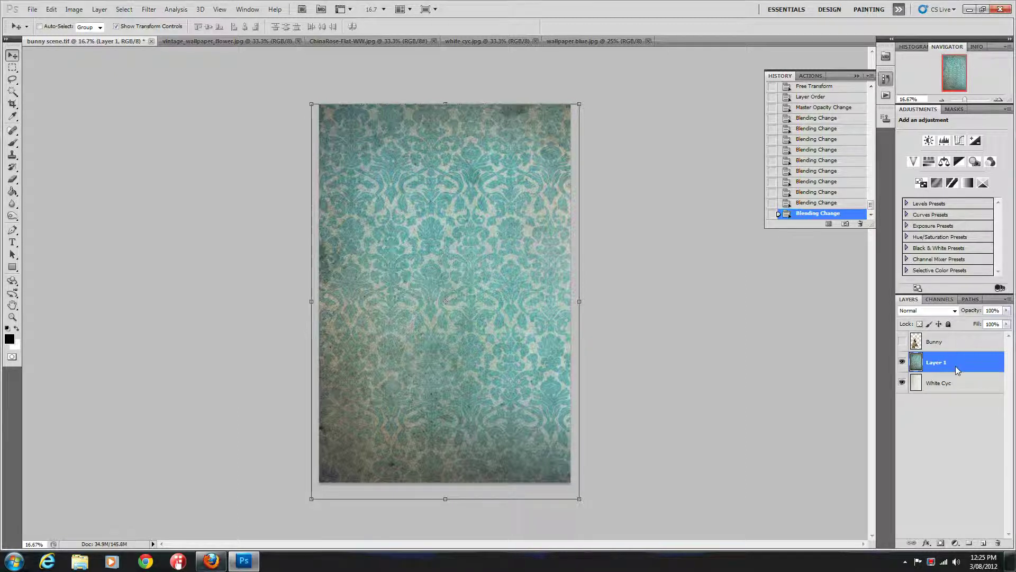
- Try the Dissolve, Darken and Color Burn blend modes on the wallpaper layer, and preview Color Burn with the Bunny layer shown
{"action": "left_click", "coordinate": [913, 315]}
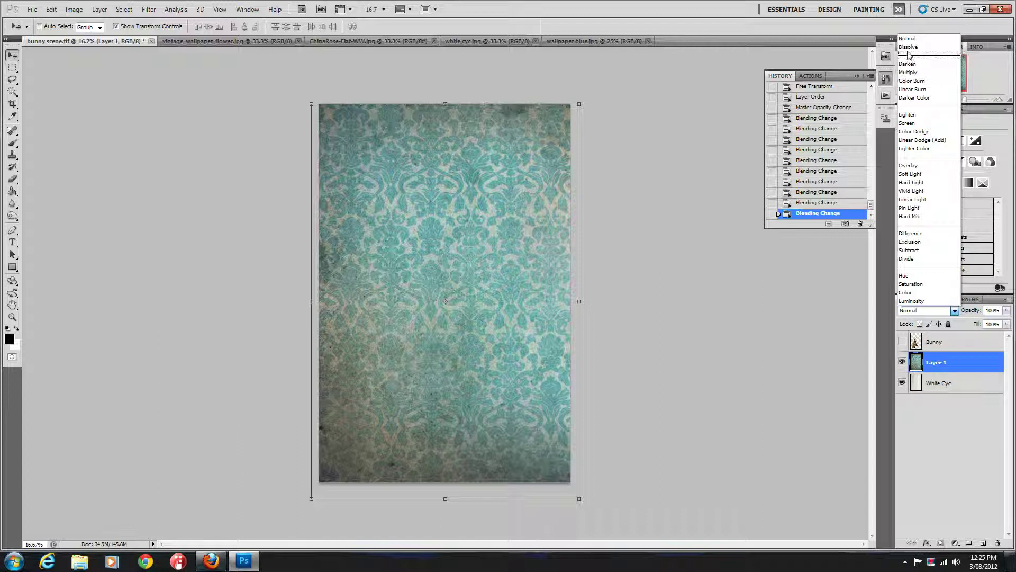
{"action": "left_click", "coordinate": [909, 50]}
{"action": "left_click", "coordinate": [924, 311]}
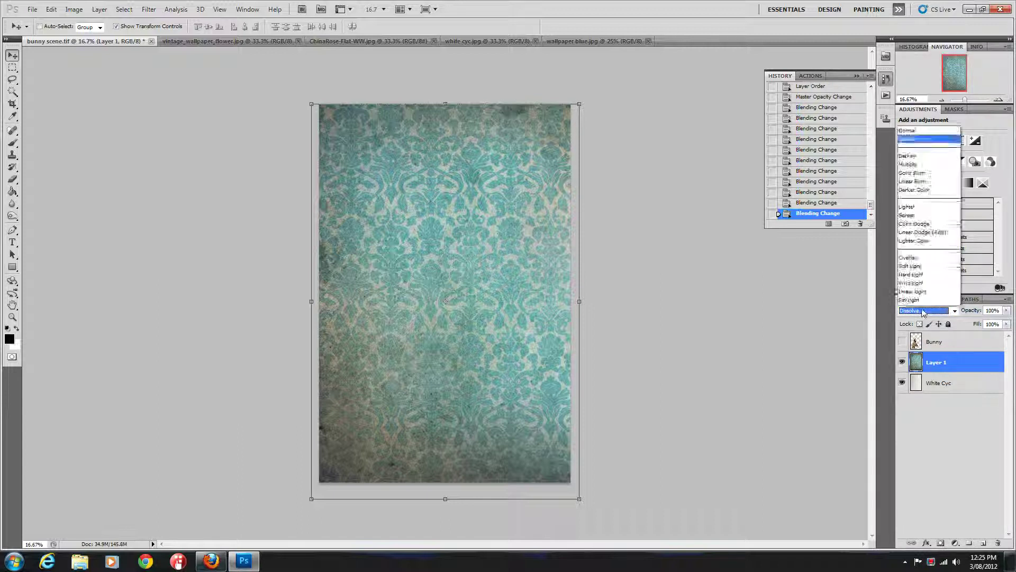
{"action": "left_click", "coordinate": [908, 63]}
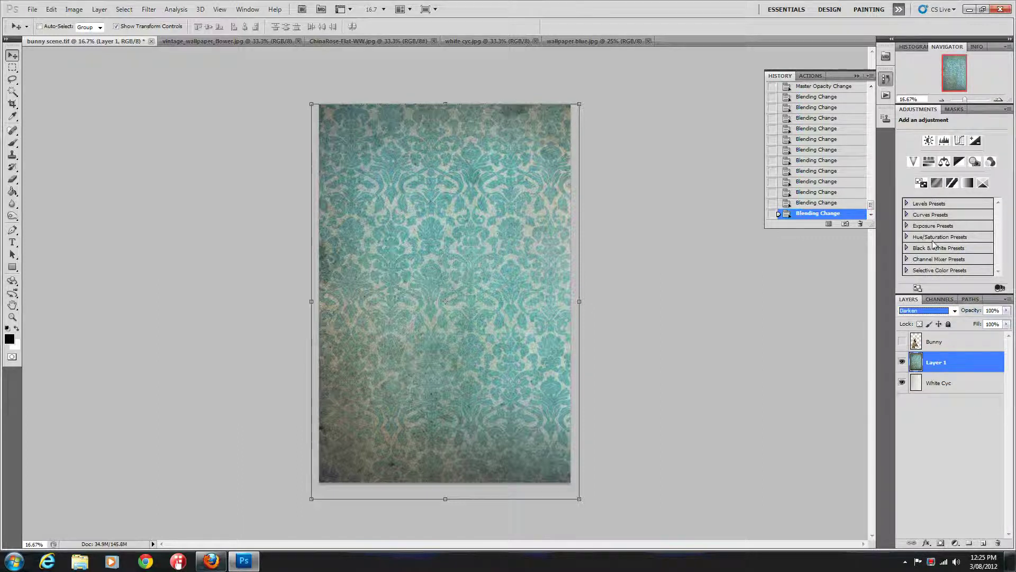
{"action": "left_click", "coordinate": [927, 314]}
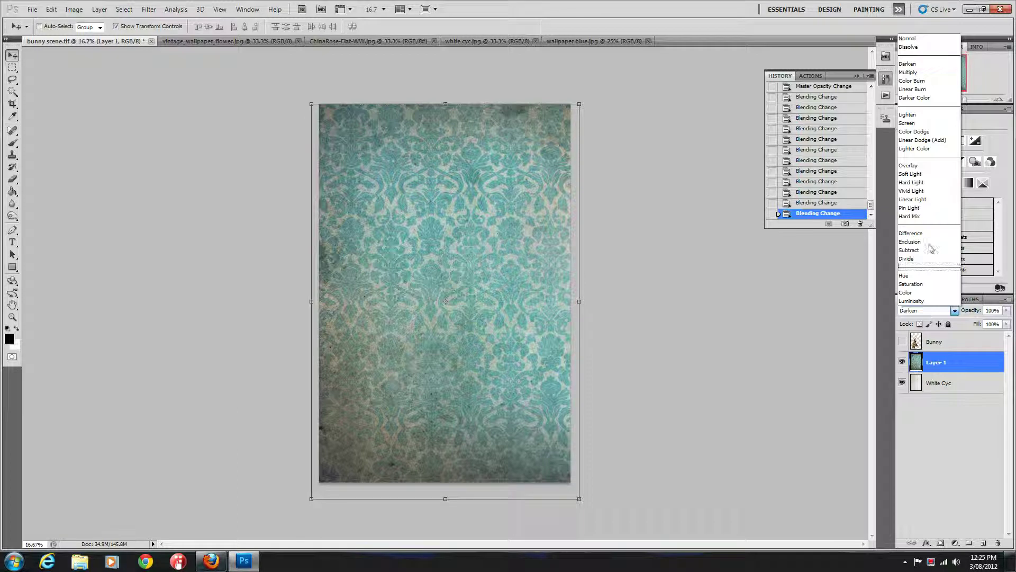
{"action": "left_click", "coordinate": [906, 81]}
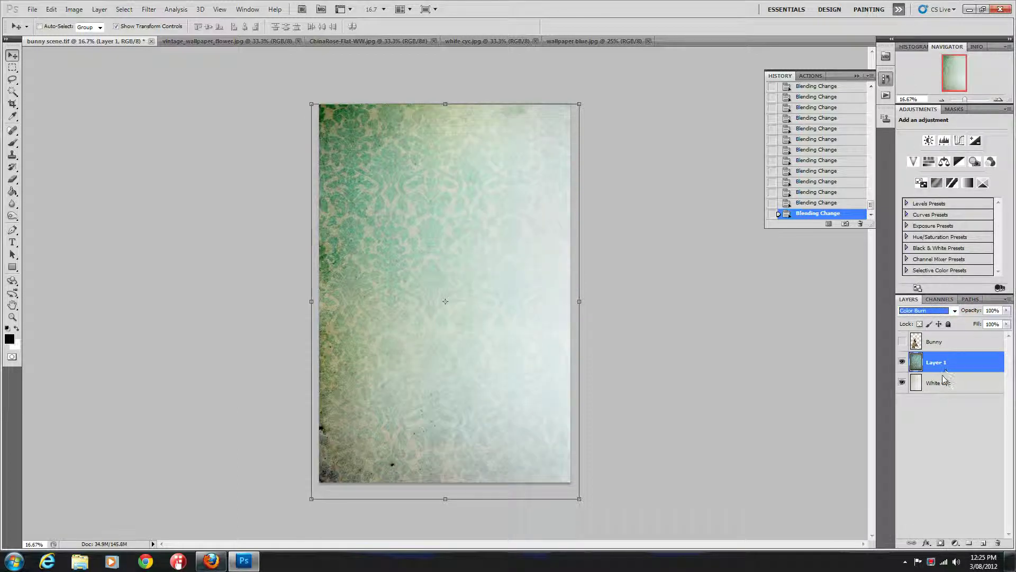
{"action": "left_click", "coordinate": [903, 341]}
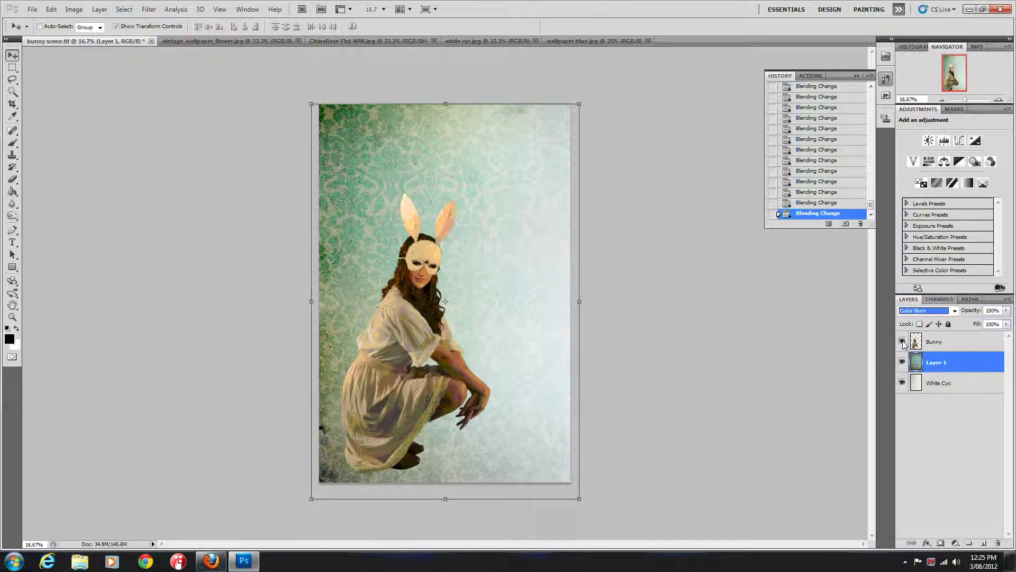
{"action": "left_click", "coordinate": [903, 341]}
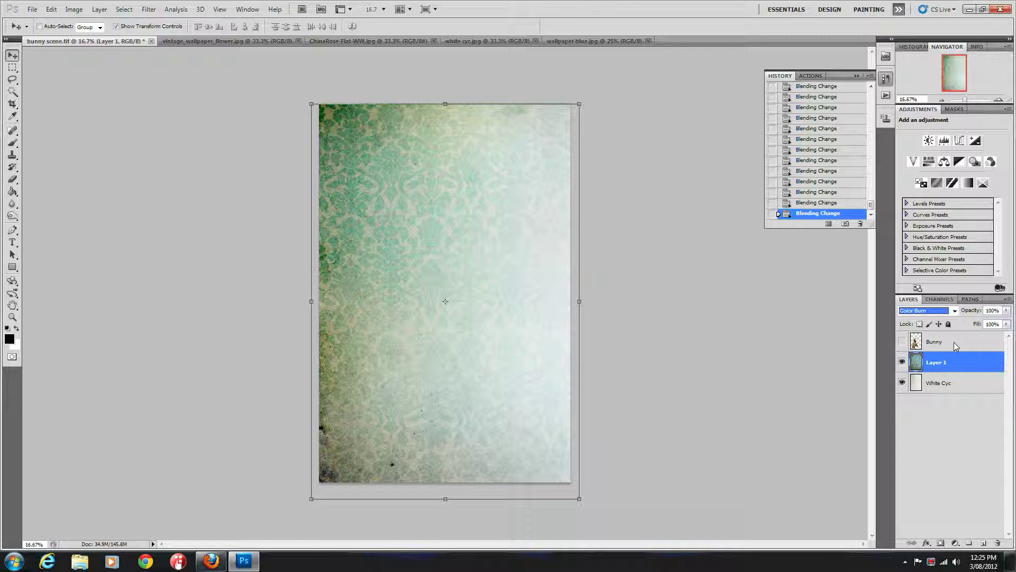
- Try further blend modes on the wallpaper layer, working backward from Luminosity through Difference, Pin Light and Soft Light to Overlay
{"action": "left_click", "coordinate": [931, 310]}
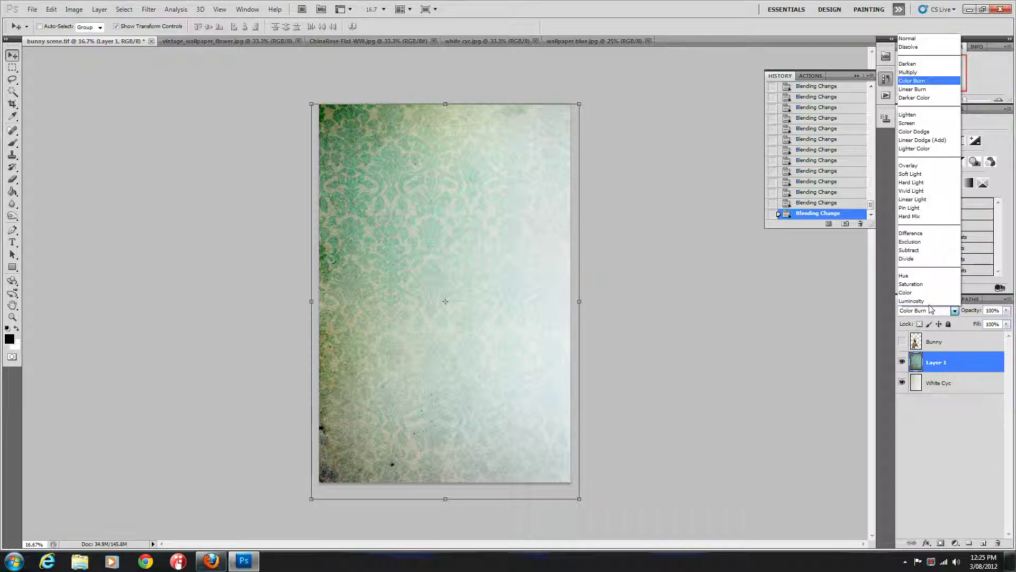
{"action": "left_click", "coordinate": [913, 301]}
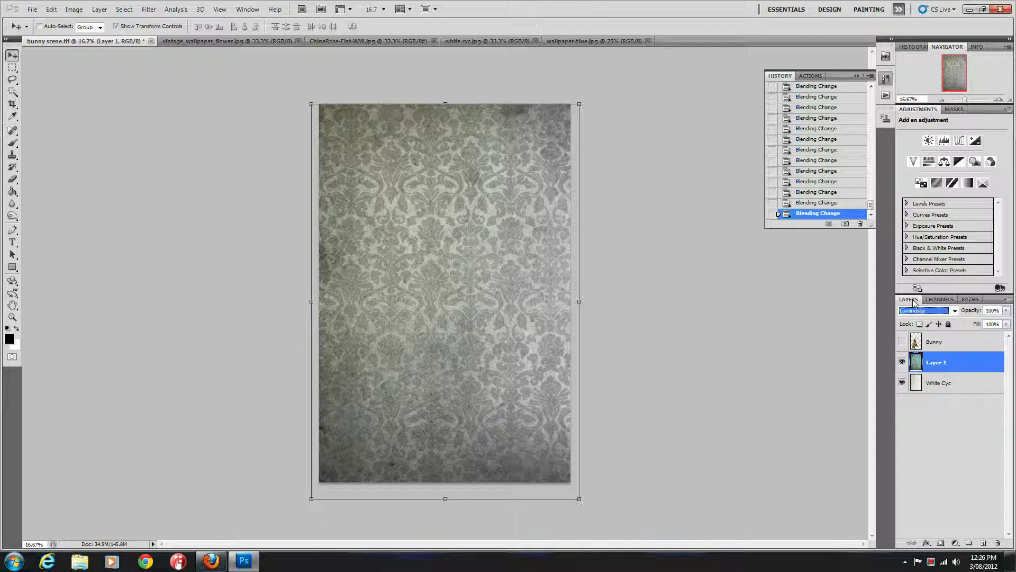
{"action": "key", "text": "Up"}
{"action": "key", "text": "Up"}
{"action": "key", "text": "Up"}
{"action": "key", "text": "Up"}
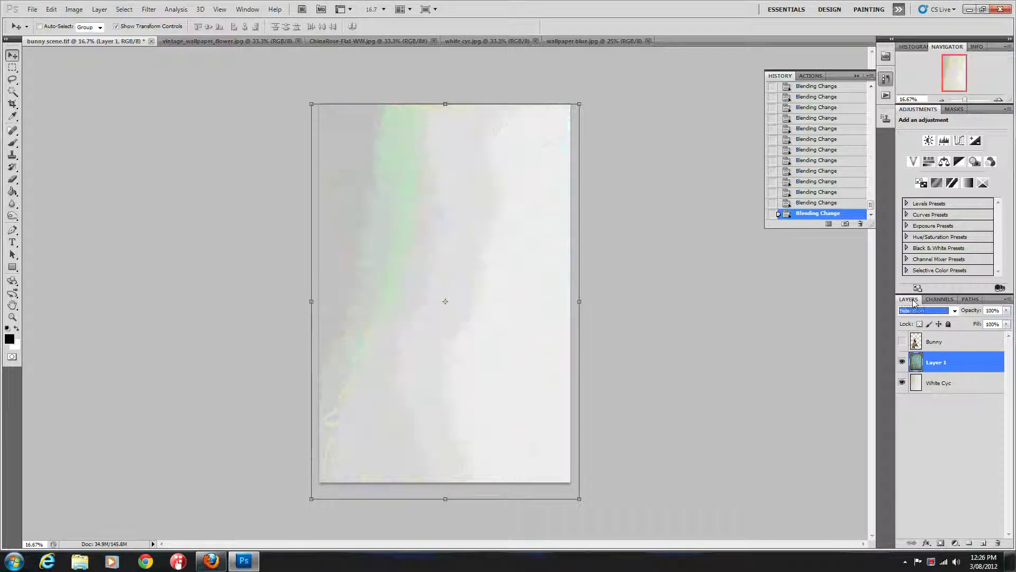
{"action": "key", "text": "Up"}
{"action": "key", "text": "Up"}
{"action": "key", "text": "Up"}
{"action": "key", "text": "Up"}
{"action": "key", "text": "Up"}
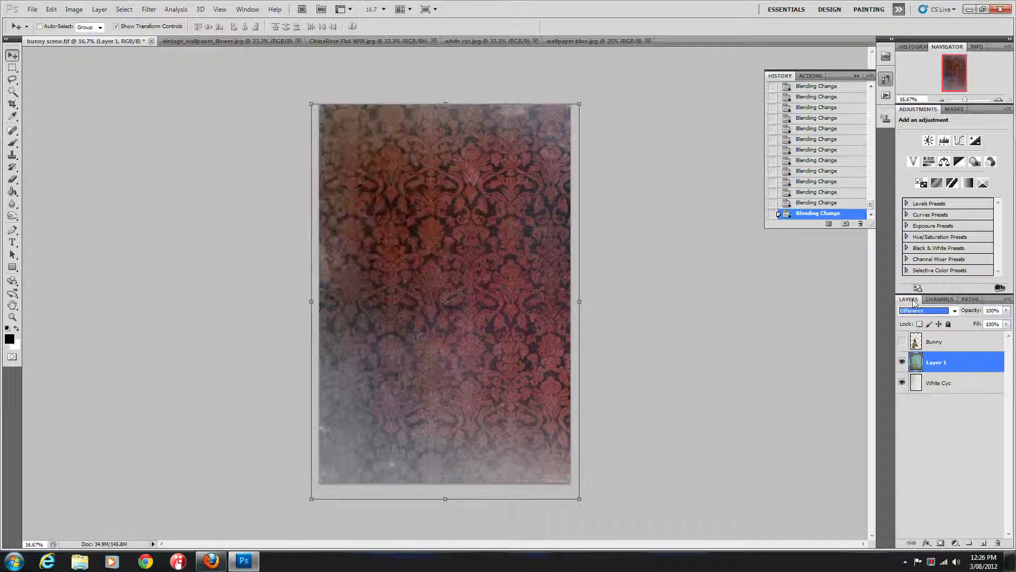
{"action": "key", "text": "Up"}
{"action": "key", "text": "Up"}
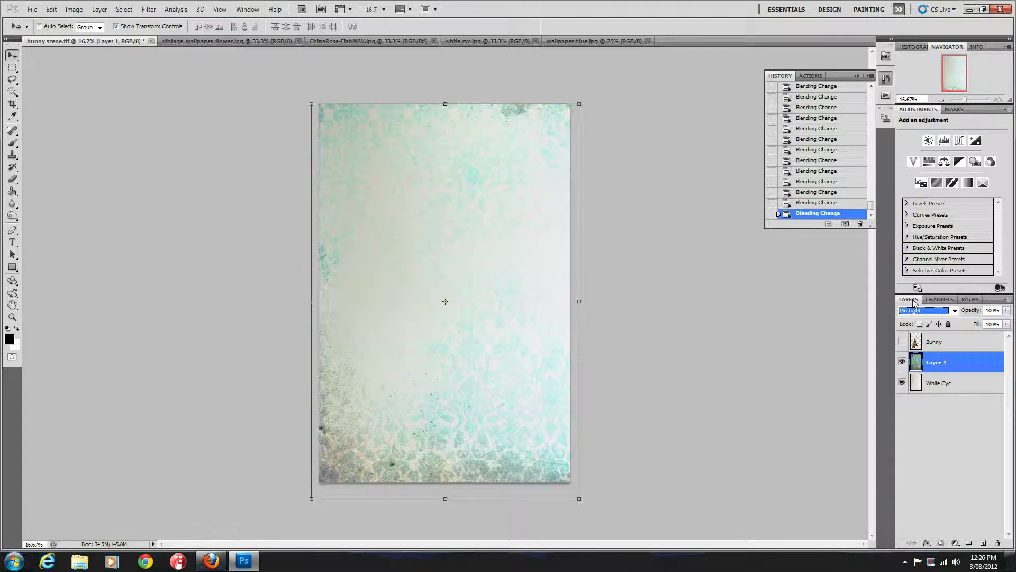
{"action": "key", "text": "Down"}
{"action": "key", "text": "Up"}
{"action": "key", "text": "Up"}
{"action": "key", "text": "Up"}
{"action": "key", "text": "Up"}
{"action": "key", "text": "Up"}
{"action": "key", "text": "Up"}
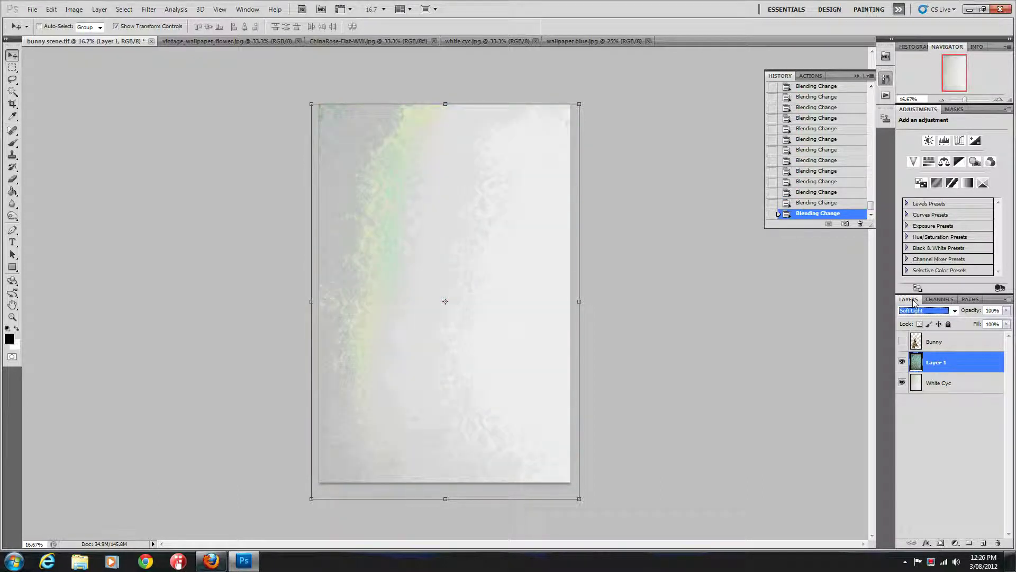
{"action": "key", "text": "Down"}
{"action": "key", "text": "Down"}
{"action": "key", "text": "Down"}
{"action": "key", "text": "Down"}
{"action": "key", "text": "Down"}
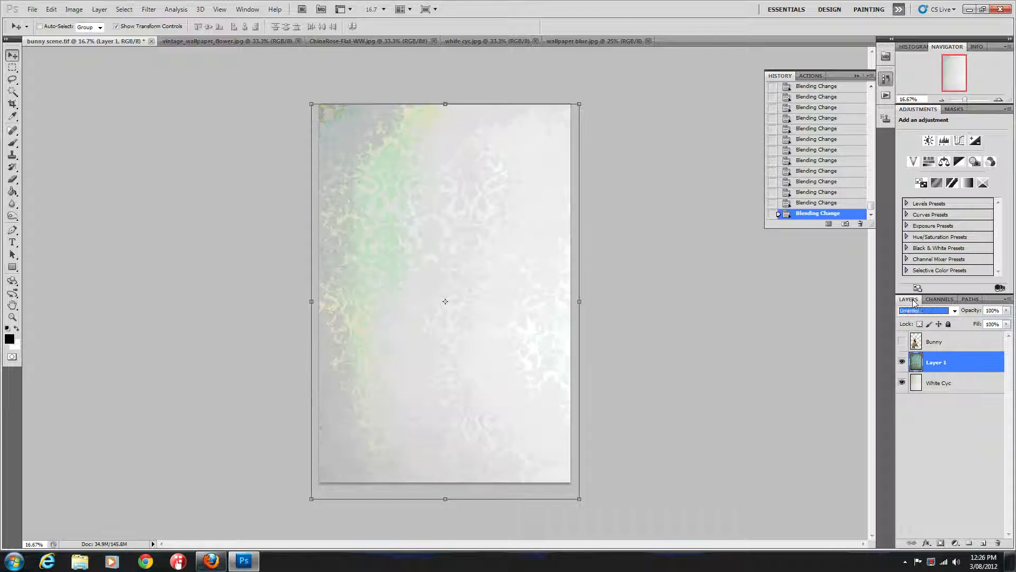
- Compare Linear Light and Pin Light on the wallpaper layer, then settle on Hard Light with the Bunny layer shown
{"action": "key", "text": "Down"}
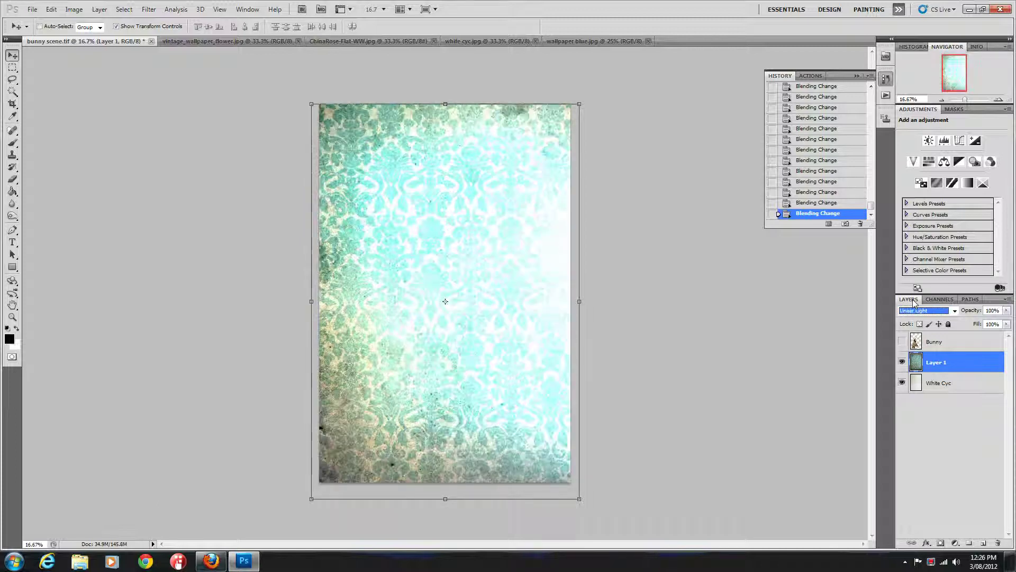
{"action": "key", "text": "Down"}
{"action": "key", "text": "Up"}
{"action": "key", "text": "Down"}
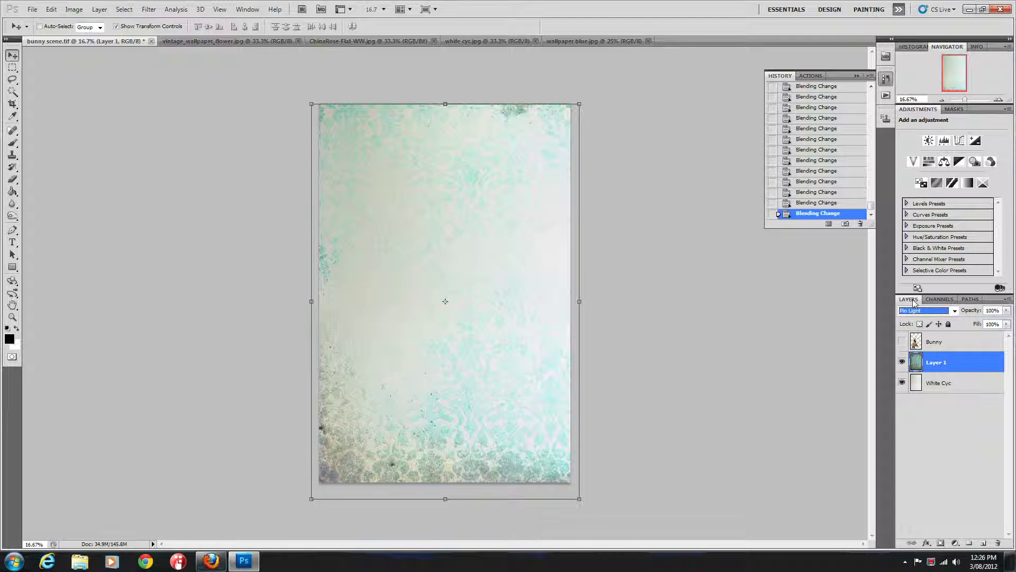
{"action": "key", "text": "Up"}
{"action": "key", "text": "Up"}
{"action": "key", "text": "Up"}
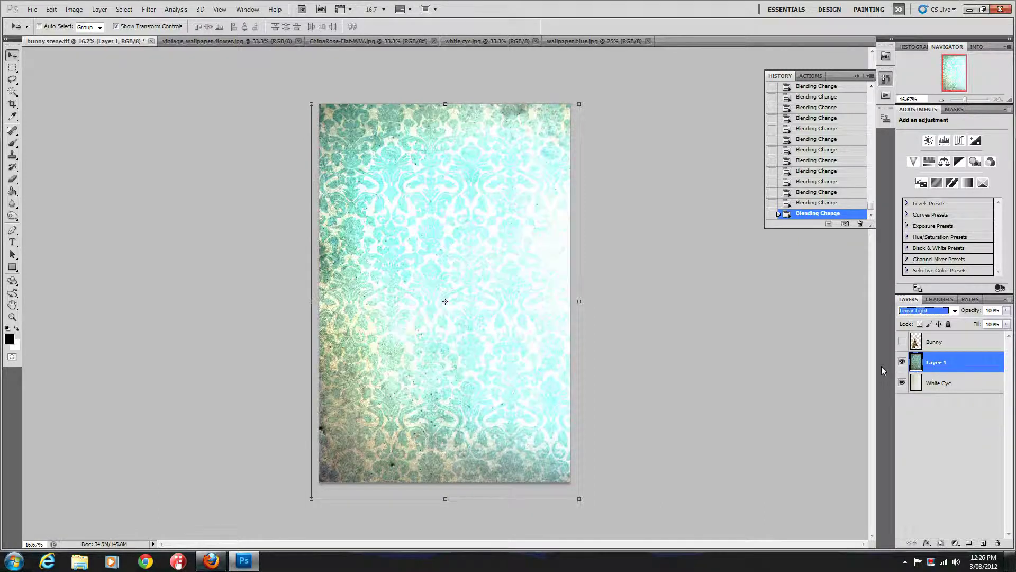
{"action": "left_click", "coordinate": [902, 341]}
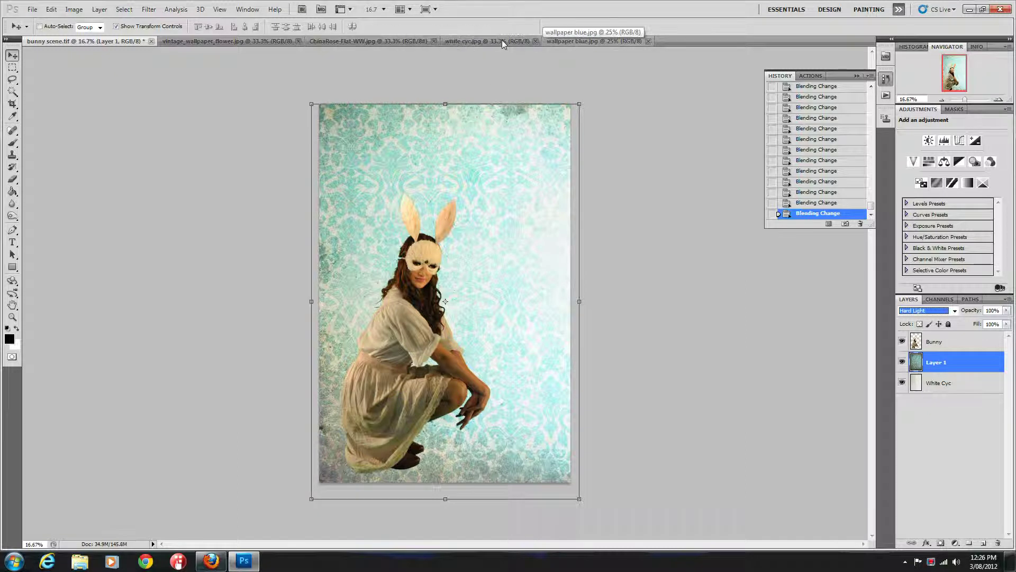
- Add the vintage_wallpaper_flower.jpg image to bunny scene.tif beneath Bunny, stretched to about 109% width and 202% height, and dock its window back
{"action": "left_click", "coordinate": [211, 40]}
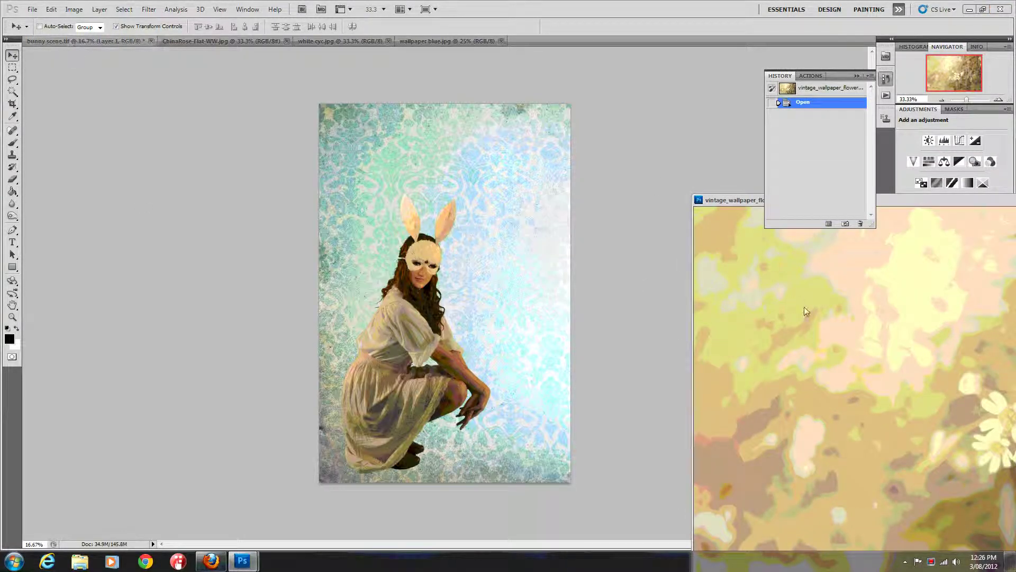
{"action": "left_click_drag", "start_coordinate": [805, 307], "coordinate": [395, 276]}
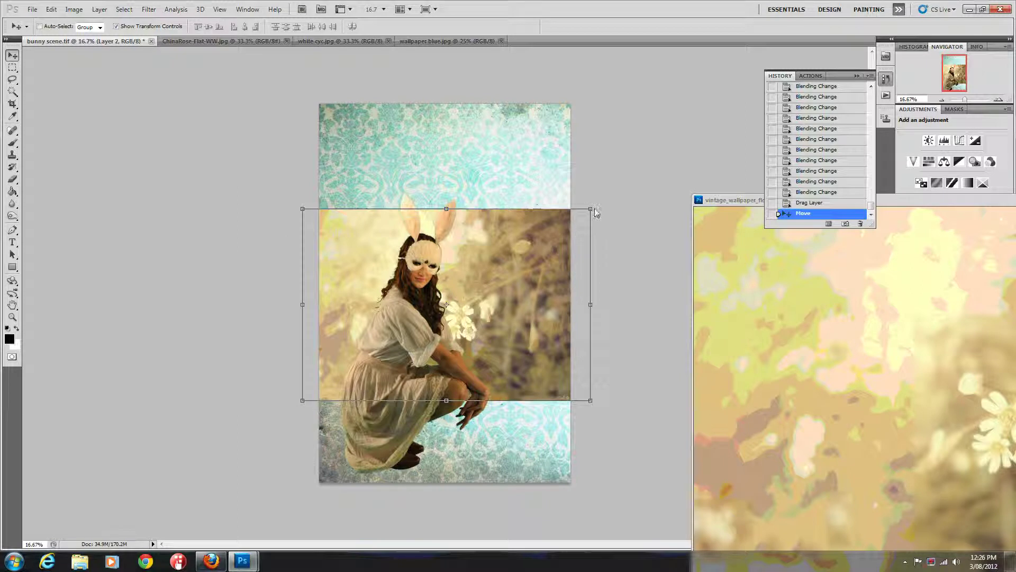
{"action": "left_click_drag", "start_coordinate": [591, 209], "coordinate": [613, 105]}
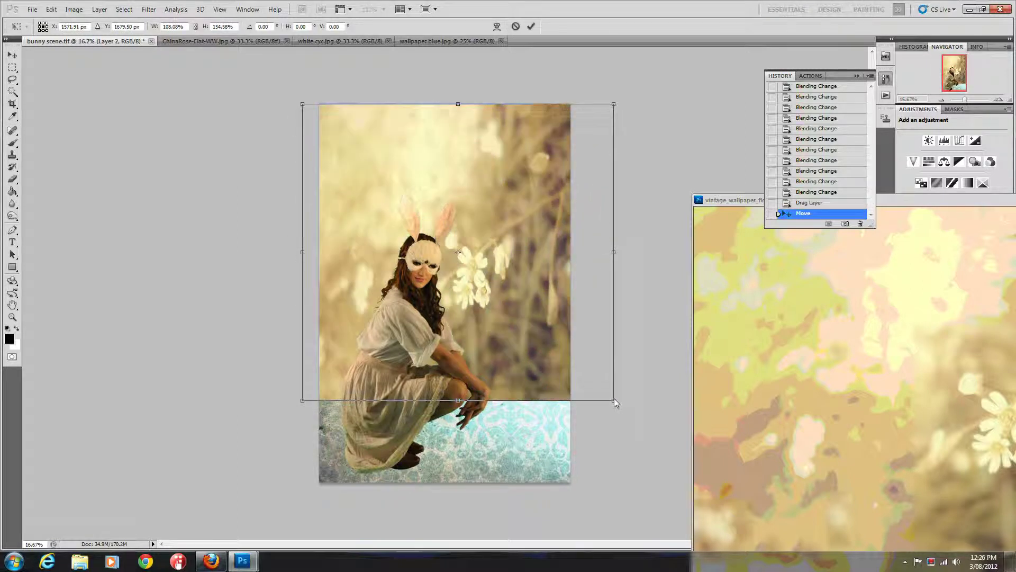
{"action": "left_click_drag", "start_coordinate": [614, 398], "coordinate": [617, 490]}
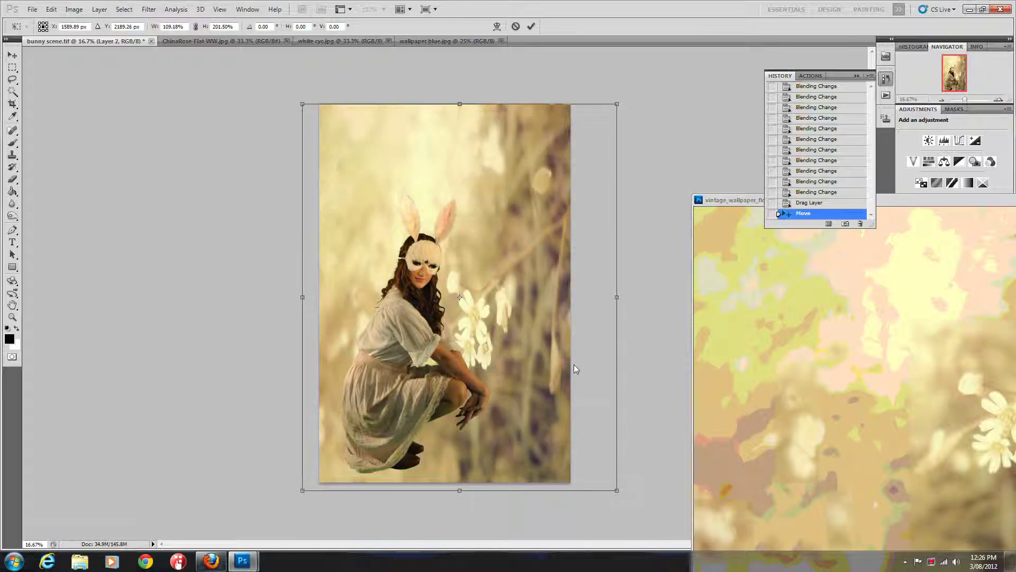
{"action": "key", "text": "Return"}
{"action": "left_click_drag", "start_coordinate": [888, 198], "coordinate": [577, 41]}
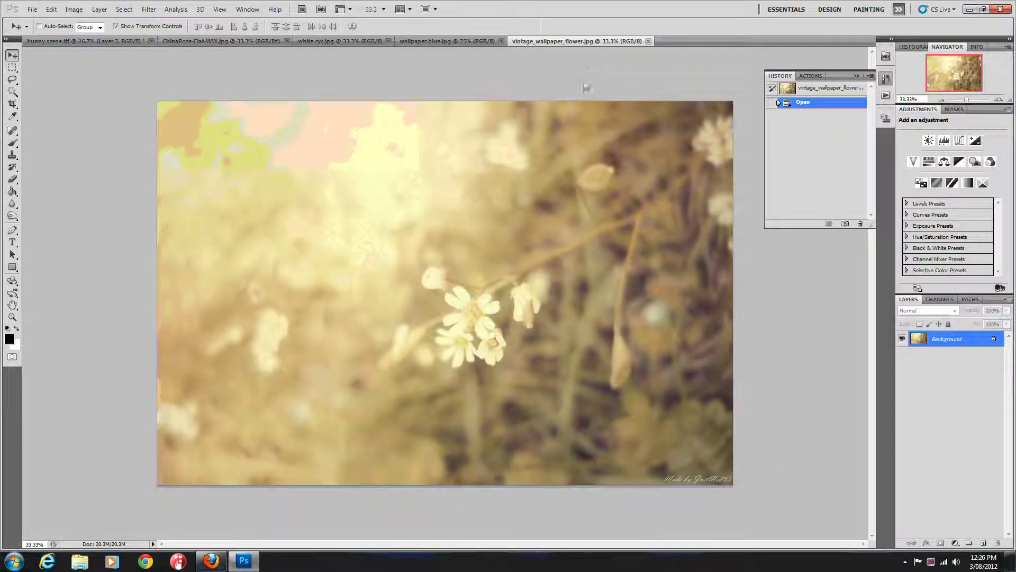
{"action": "left_click", "coordinate": [60, 41]}
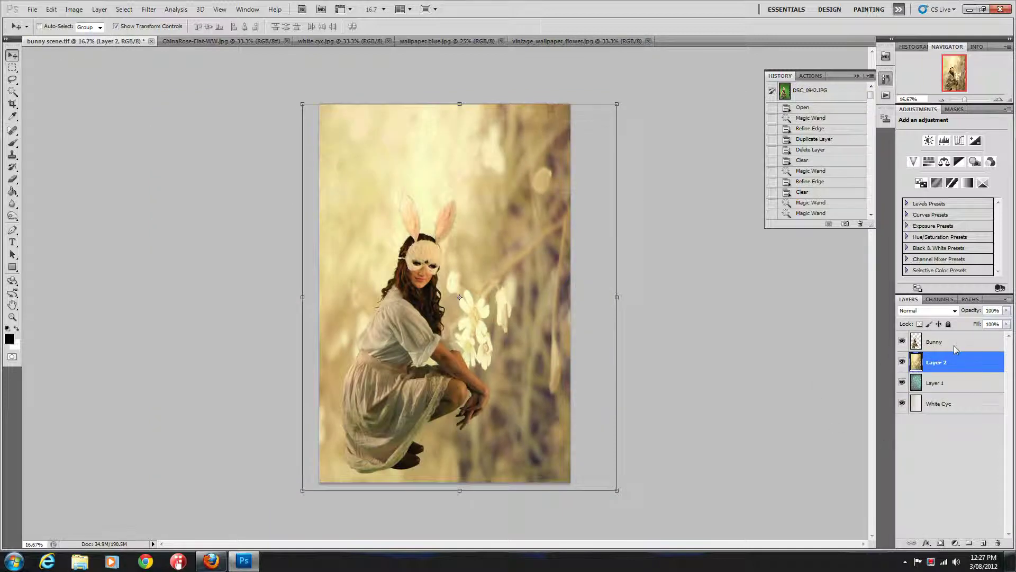
- Try blend modes on the flower texture layer, working backward from Luminosity through Color and Subtract to Hard Mix
{"action": "left_click", "coordinate": [931, 311]}
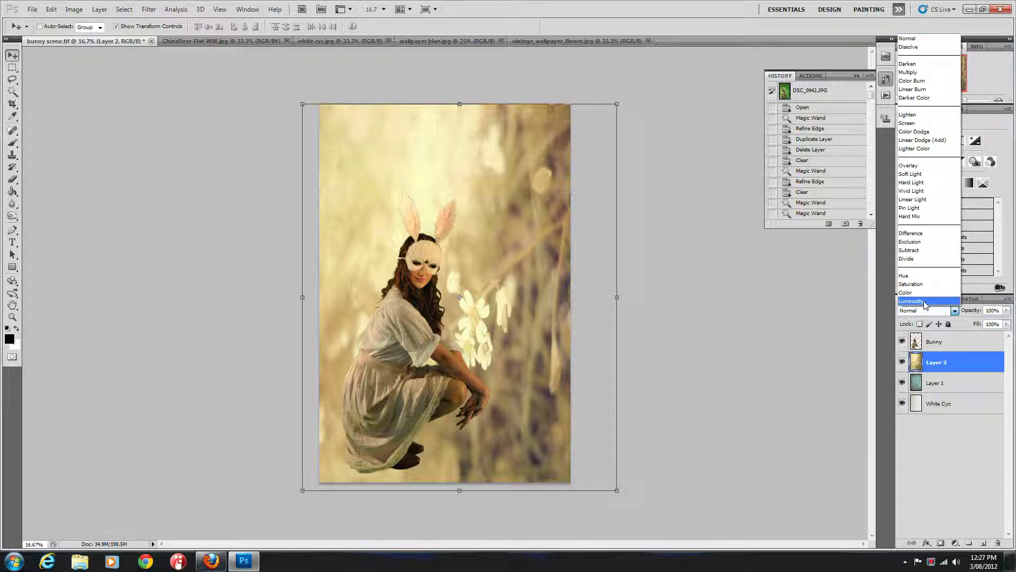
{"action": "left_click", "coordinate": [925, 302]}
{"action": "key", "text": "Up"}
{"action": "key", "text": "Up"}
{"action": "key", "text": "Up"}
{"action": "key", "text": "Up"}
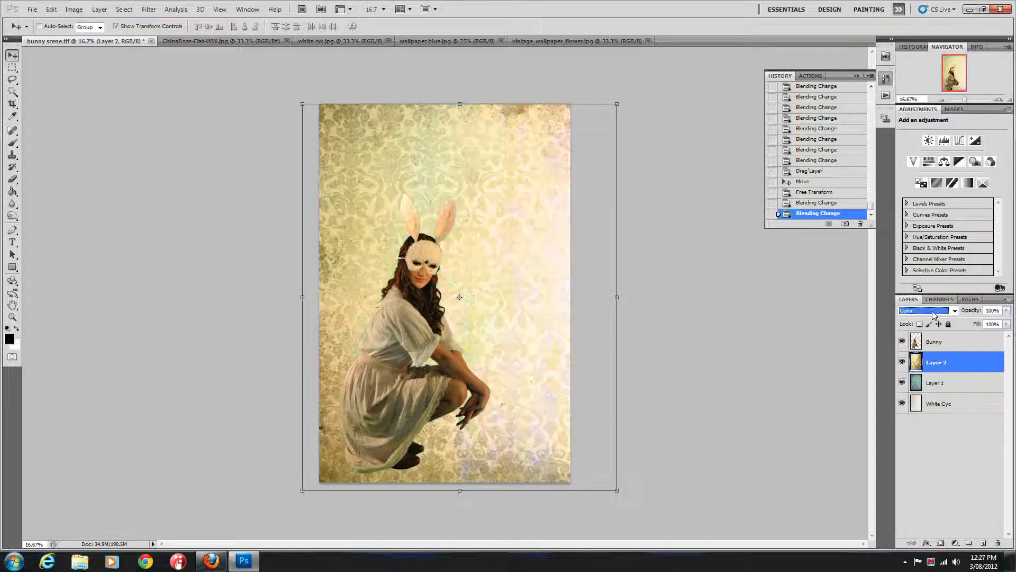
{"action": "key", "text": "Up"}
{"action": "key", "text": "Up"}
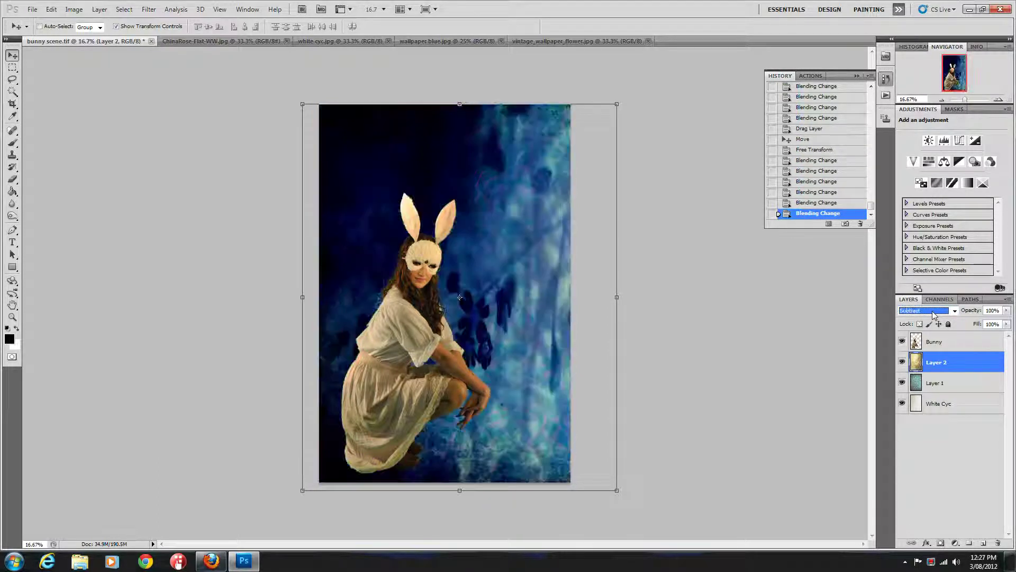
{"action": "key", "text": "Up"}
{"action": "key", "text": "Up"}
{"action": "key", "text": "Up"}
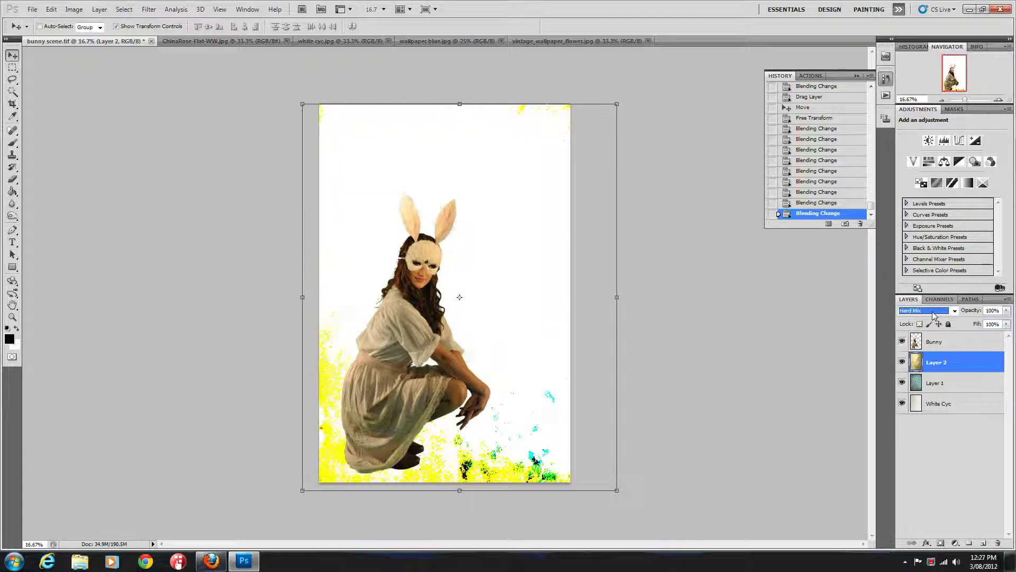
- Try Vivid Light, Overlay and Color Dodge on the flower texture layer, and compare them with Hard Light
{"action": "key", "text": "Up"}
{"action": "key", "text": "Up"}
{"action": "key", "text": "Up"}
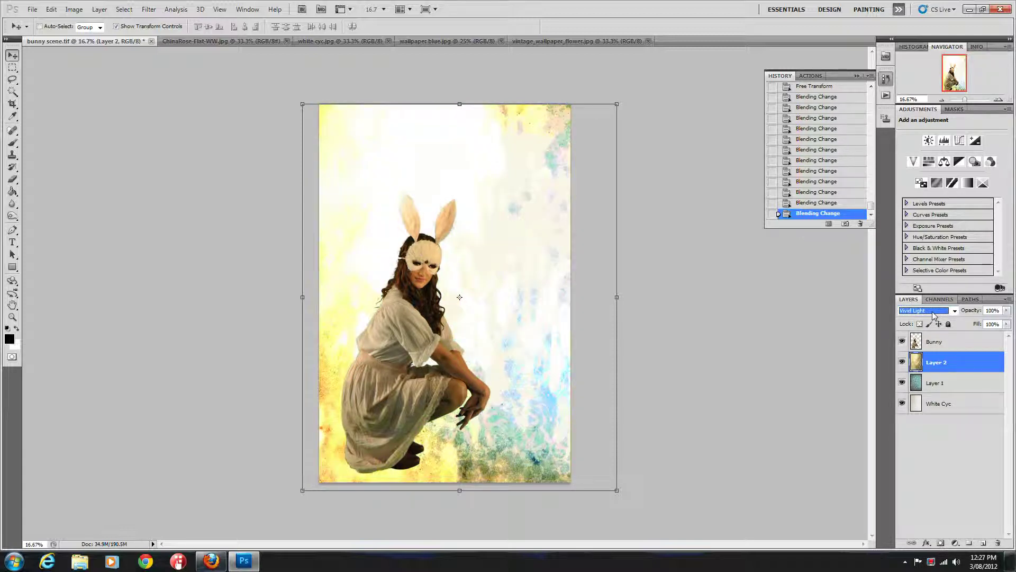
{"action": "key", "text": "Up"}
{"action": "key", "text": "Up"}
{"action": "key", "text": "Up"}
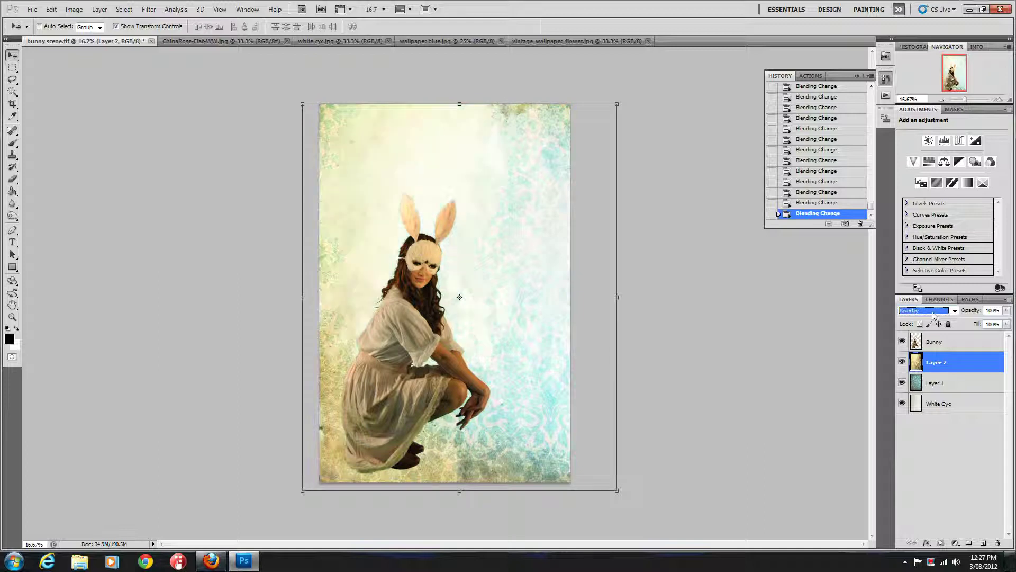
{"action": "key", "text": "Up"}
{"action": "key", "text": "Up"}
{"action": "key", "text": "Up"}
{"action": "key", "text": "Up"}
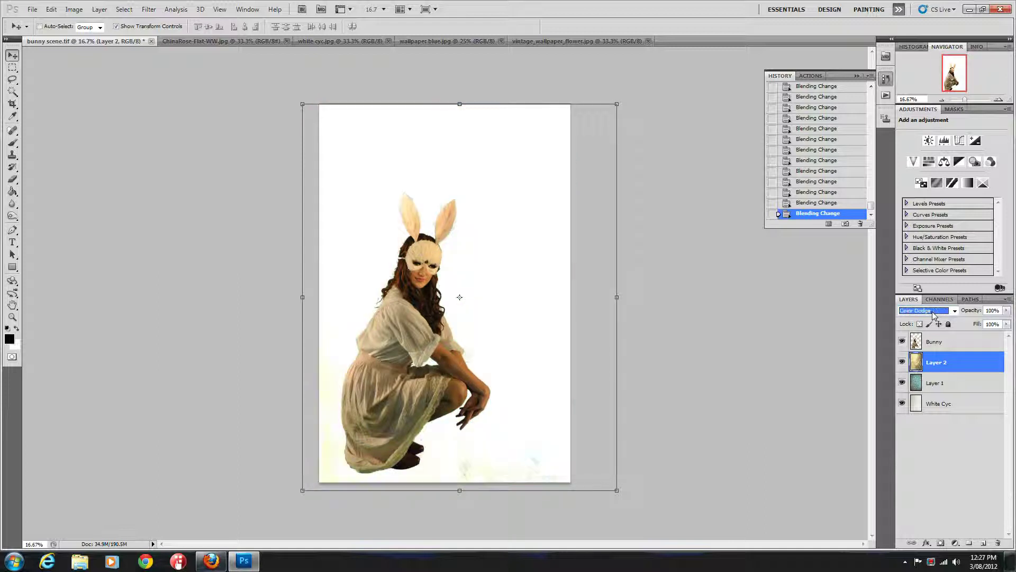
{"action": "key", "text": "Down"}
{"action": "key", "text": "Down"}
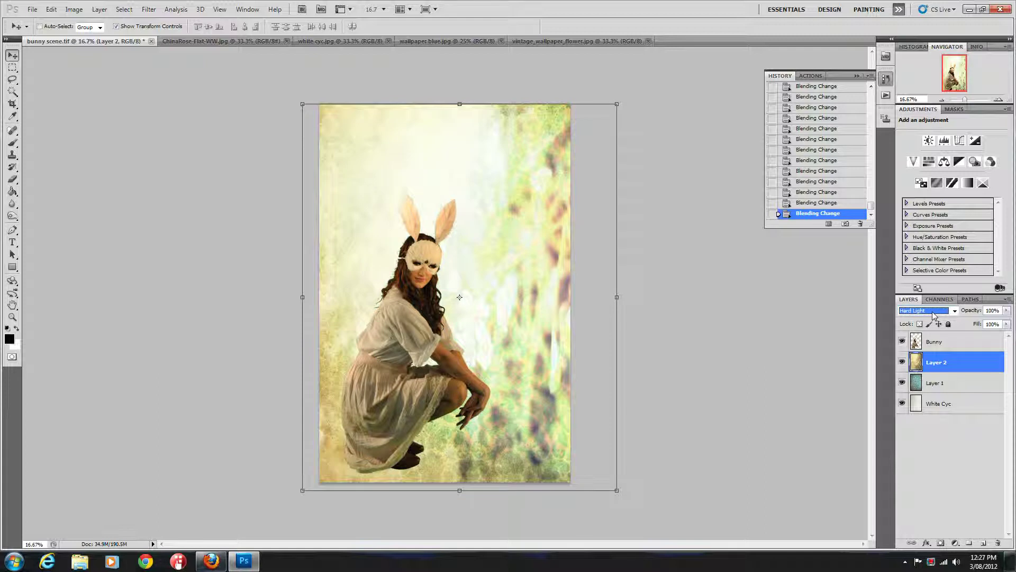
- Return the flower texture layer's blend mode to Normal
{"action": "key", "text": "Up"}
{"action": "key", "text": "Up"}
{"action": "key", "text": "Up"}
{"action": "key", "text": "Up"}
{"action": "key", "text": "Up"}
{"action": "key", "text": "Up"}
{"action": "key", "text": "Up"}
{"action": "key", "text": "Up"}
{"action": "key", "text": "Up"}
{"action": "key", "text": "Up"}
{"action": "key", "text": "Up"}
{"action": "key", "text": "Up"}
{"action": "key", "text": "Up"}
{"action": "key", "text": "Up"}
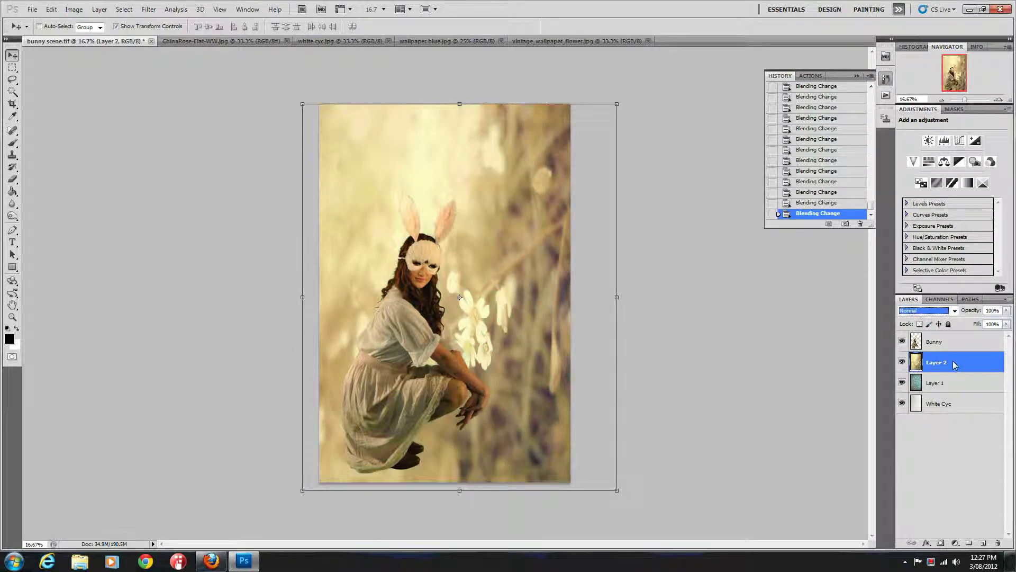
- Lower the flower texture layer's opacity to 68%
{"action": "left_click", "coordinate": [1006, 310]}
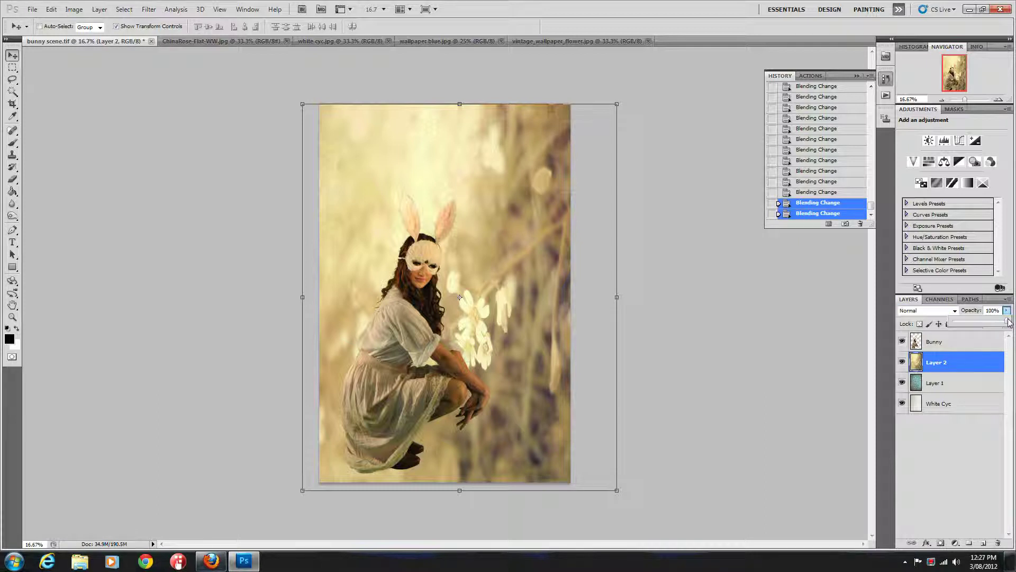
{"action": "left_click_drag", "start_coordinate": [1008, 322], "coordinate": [990, 323]}
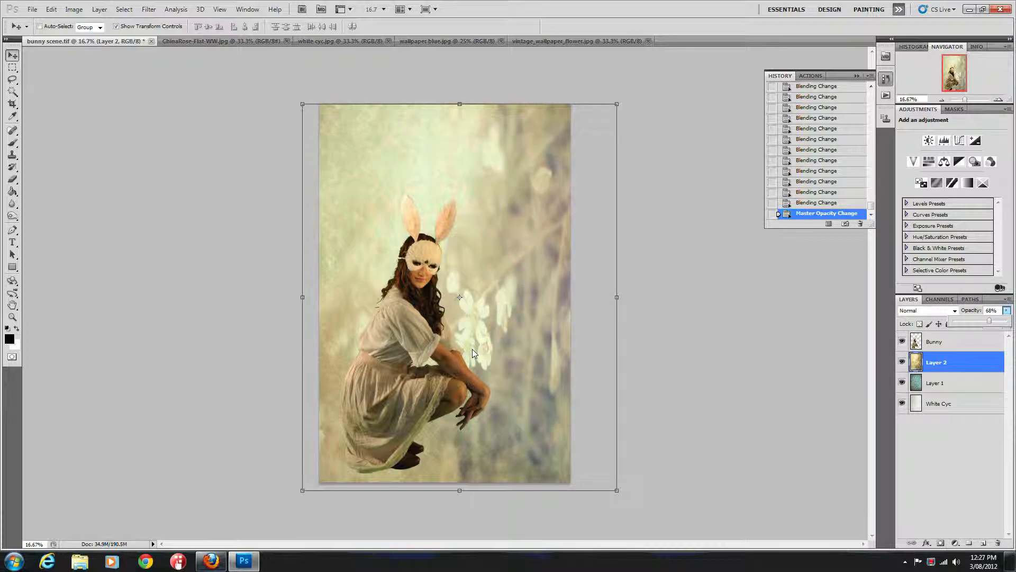
{"action": "left_click", "coordinate": [962, 366]}
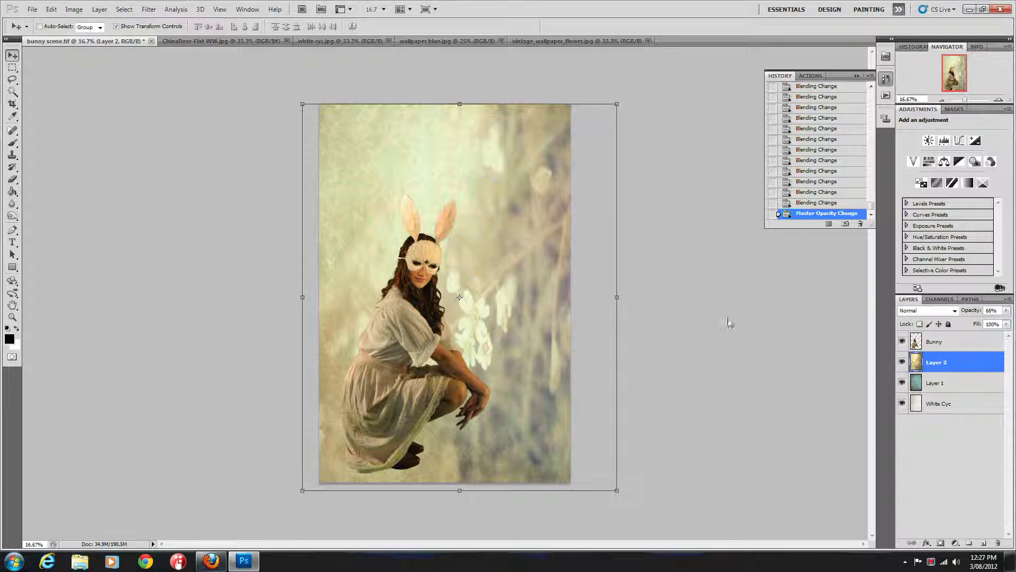
- Shift the flower texture up and right, then stretch it to about 115% width and 164% height to cover the canvas
{"action": "left_click_drag", "start_coordinate": [520, 358], "coordinate": [583, 186]}
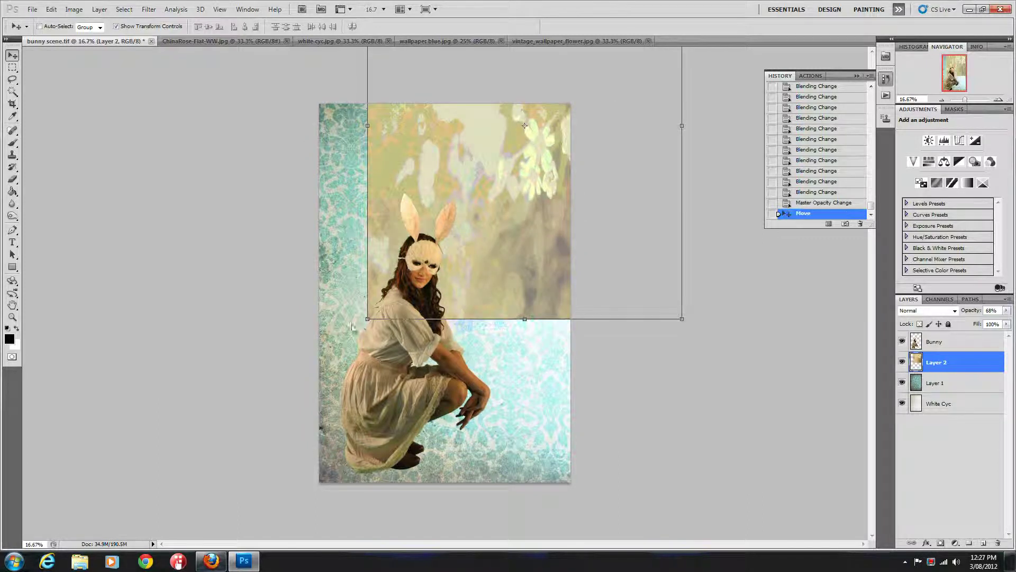
{"action": "key", "text": "ctrl+t"}
{"action": "left_click_drag", "start_coordinate": [364, 332], "coordinate": [319, 484]}
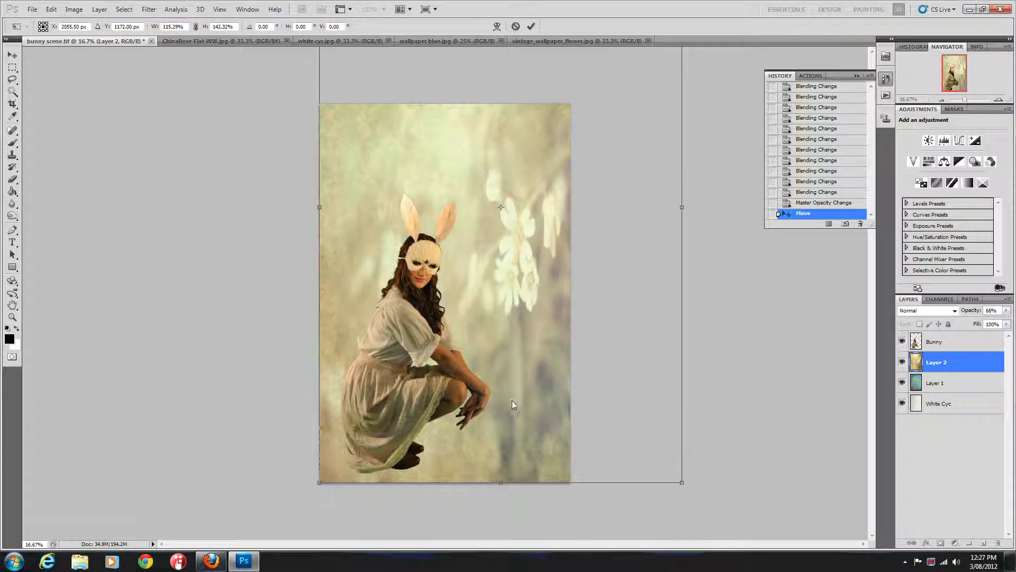
{"action": "left_click_drag", "start_coordinate": [513, 460], "coordinate": [501, 484]}
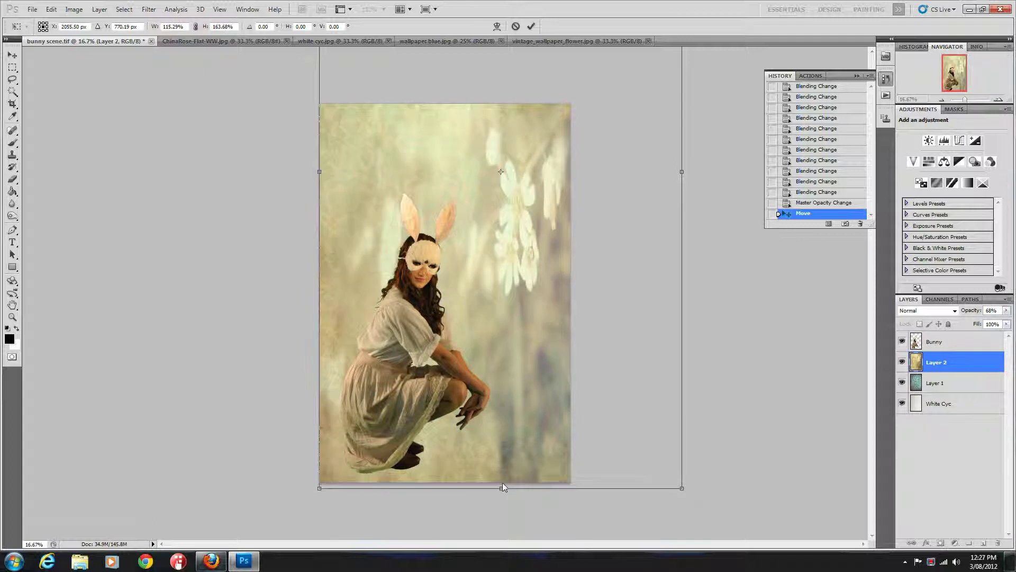
{"action": "key", "text": "Return"}
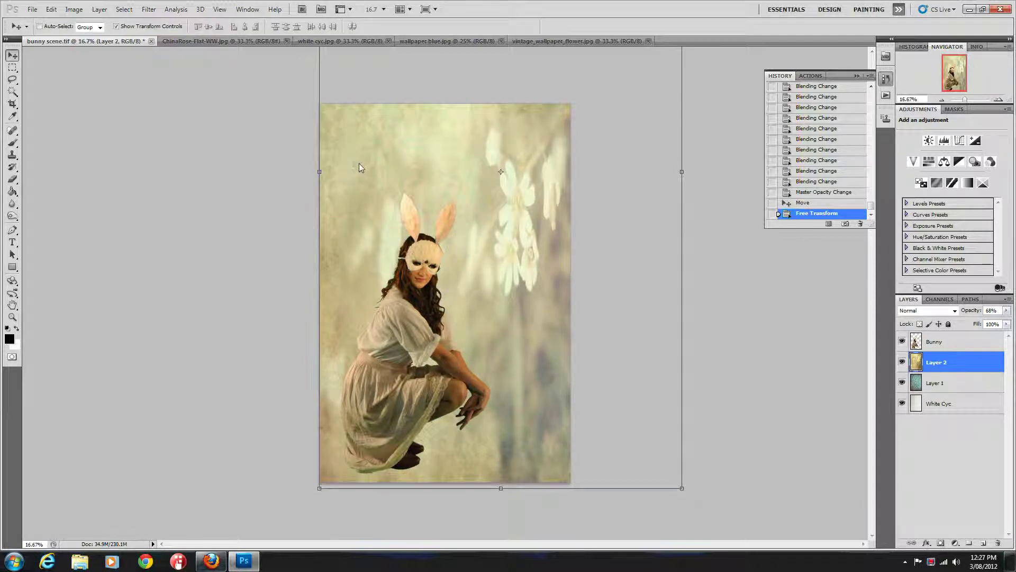
{"action": "key", "text": "ctrl+plus"}
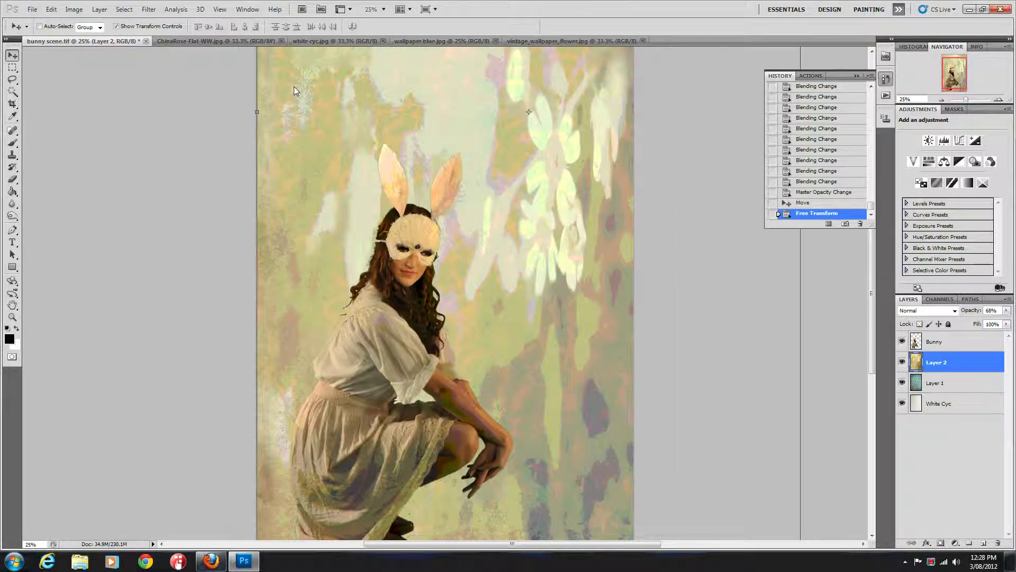